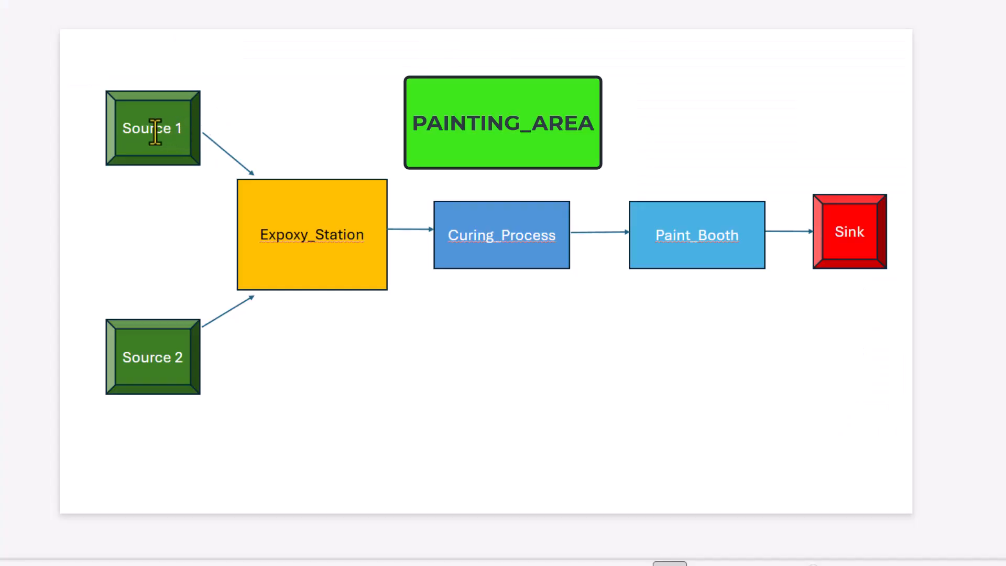
pyautogui.click(164, 346)
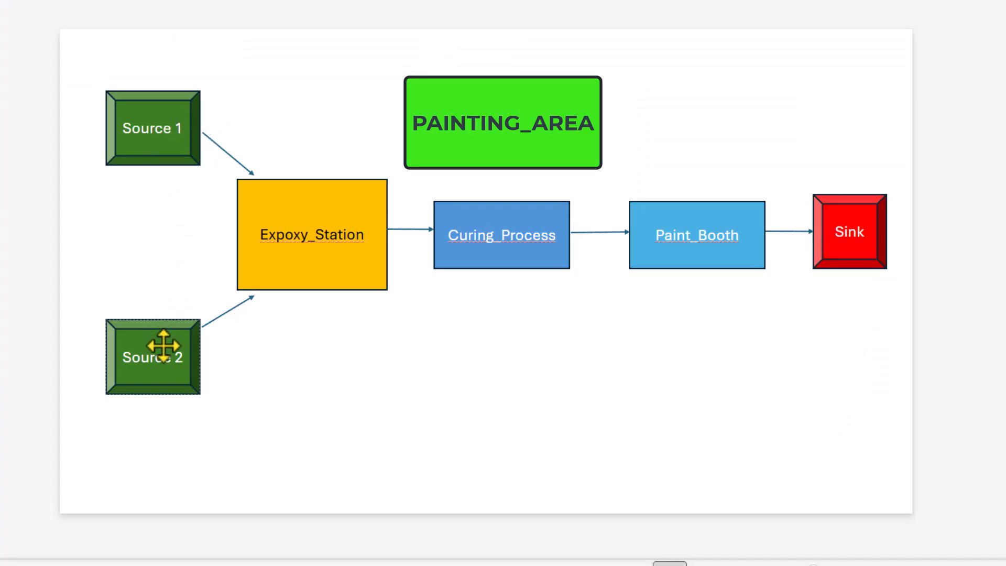
pyautogui.click(326, 217)
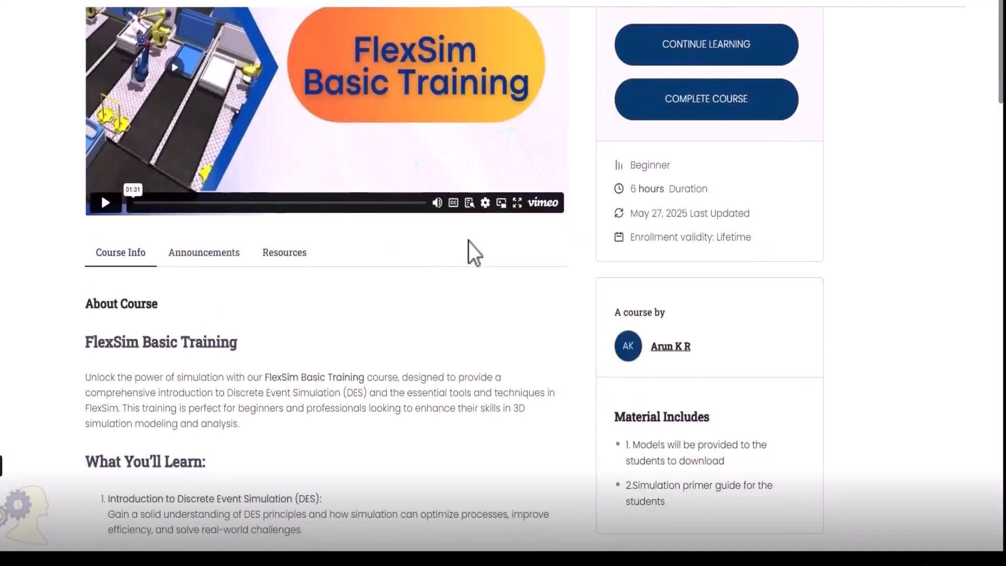
pyautogui.scroll(-3, 498, 259)
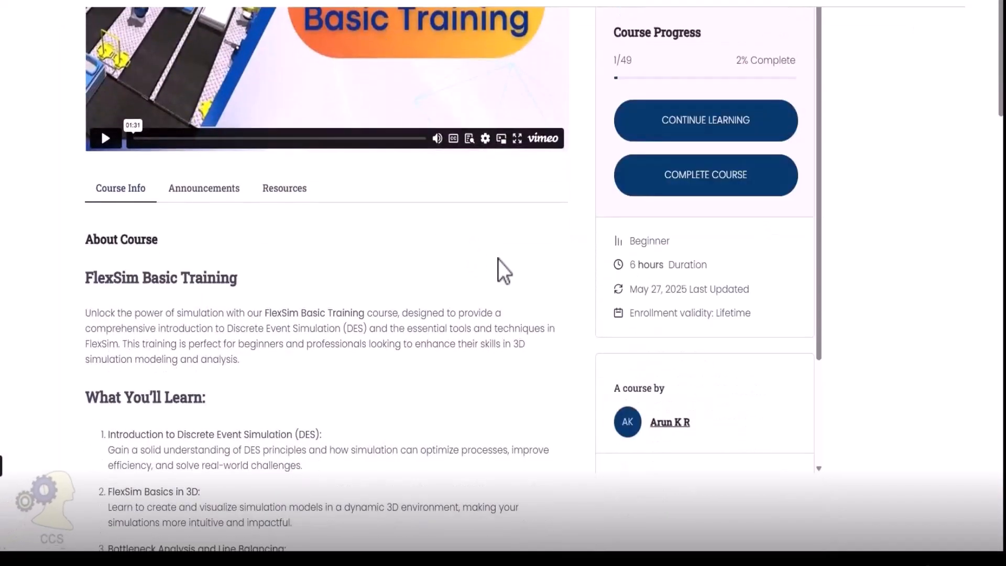
pyautogui.scroll(-4, 500, 259)
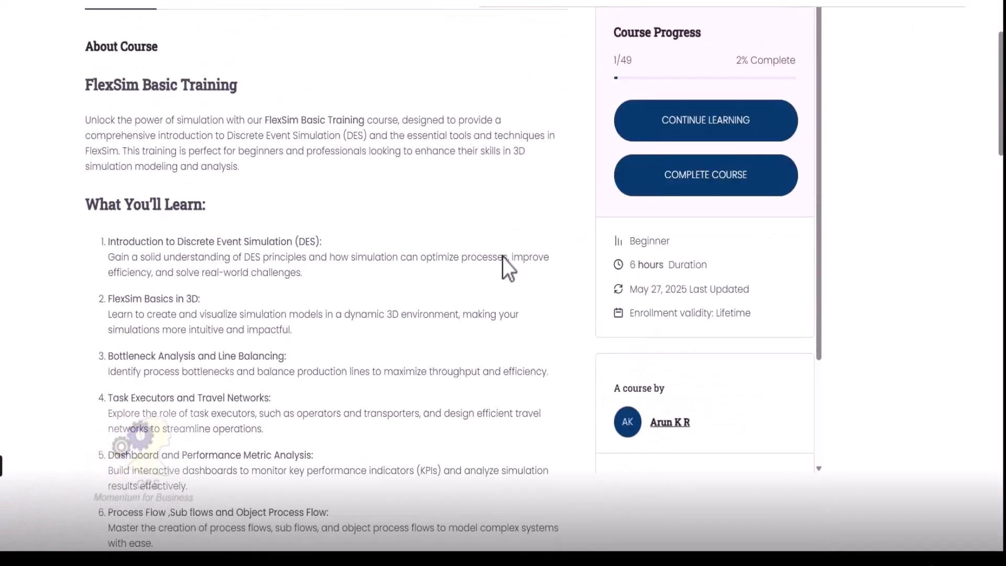
pyautogui.scroll(-10, 503, 257)
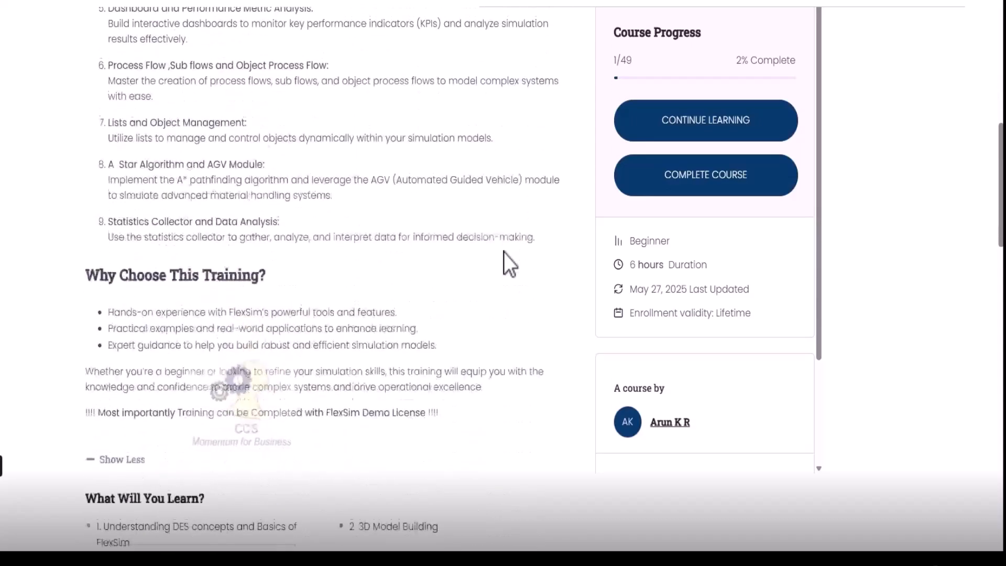
pyautogui.scroll(-9, 275, 38)
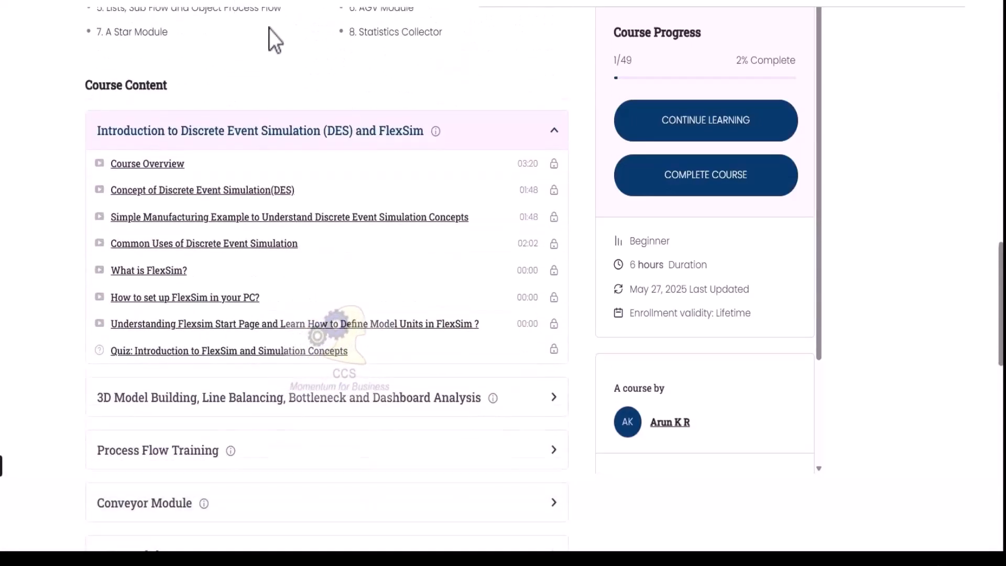
pyautogui.scroll(-3, 269, 29)
pyautogui.click(128, 220)
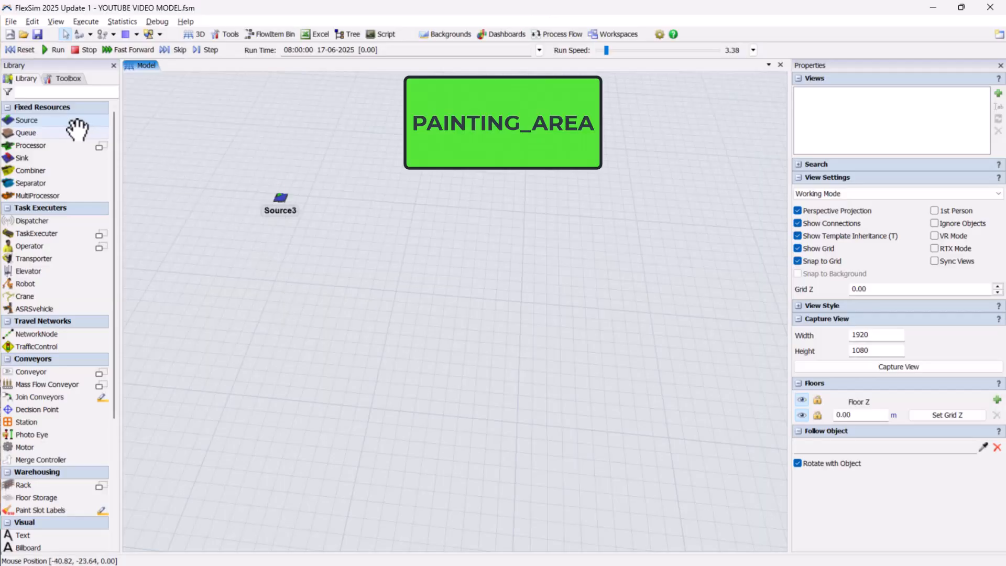
# Add a second source below the first, followed by a combiner, two processors and a sink in flow order
pyautogui.moveTo(66, 122); pyautogui.dragTo(256, 282)
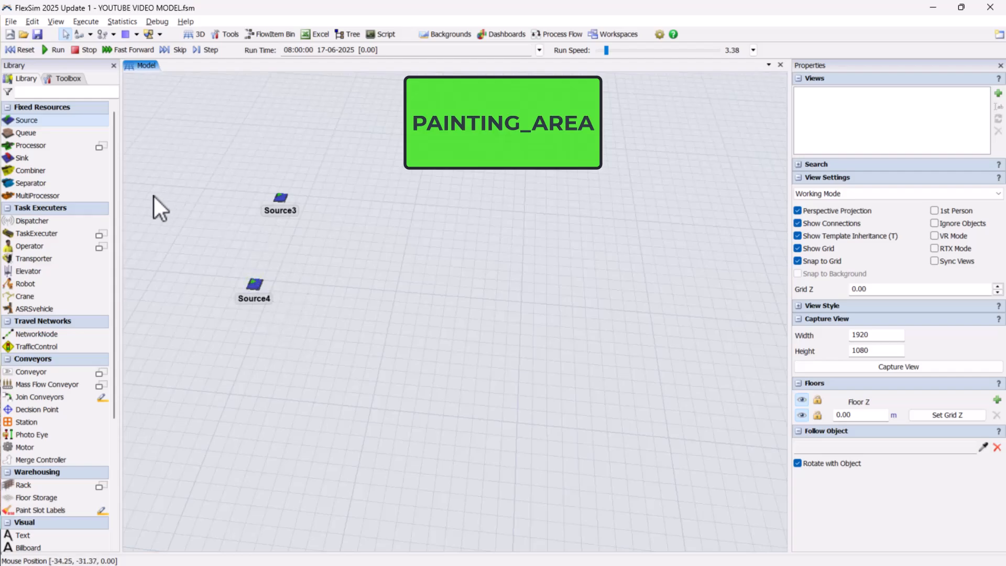
pyautogui.moveTo(63, 170); pyautogui.dragTo(350, 249)
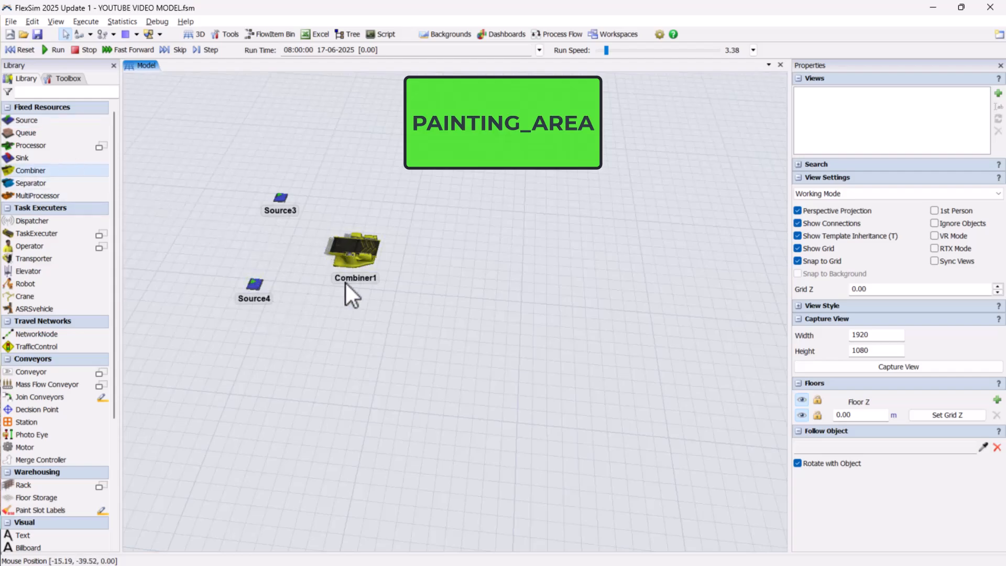
pyautogui.moveTo(48, 148); pyautogui.dragTo(434, 249)
pyautogui.moveTo(46, 140); pyautogui.dragTo(527, 254)
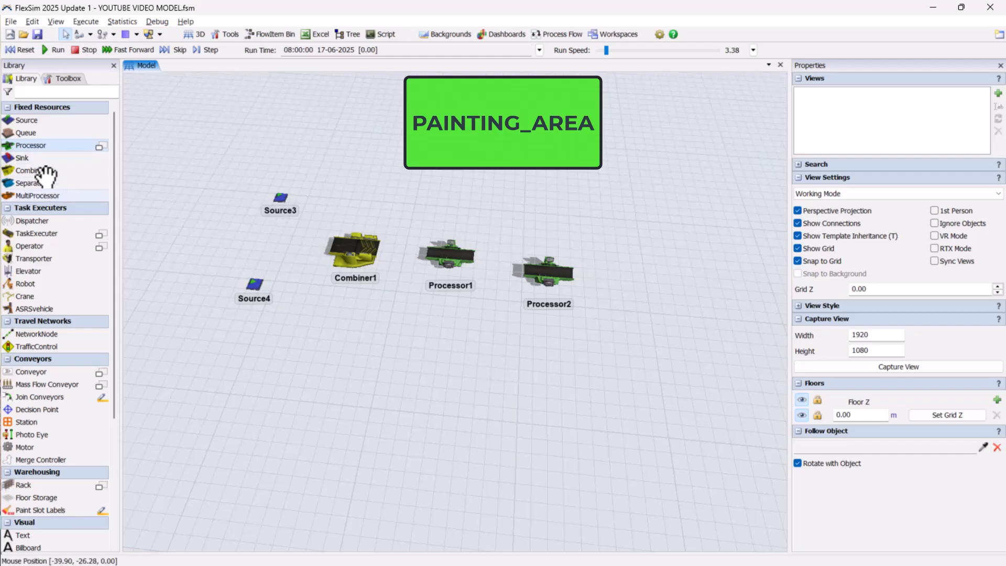
pyautogui.moveTo(22, 158); pyautogui.dragTo(630, 273)
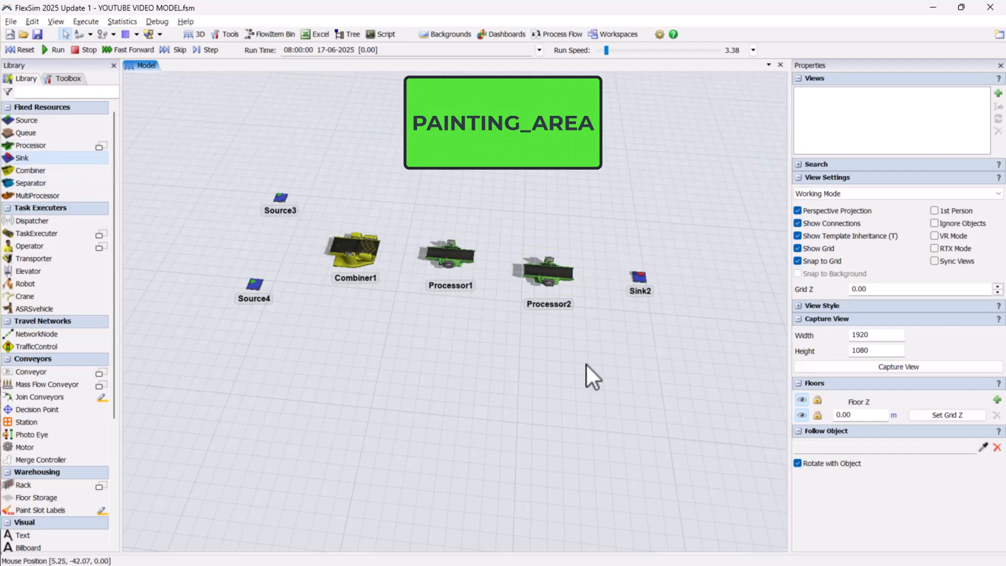
# Connect both sources to the combiner, the combiner to the first processor, and the second processor to the sink
pyautogui.press('a')
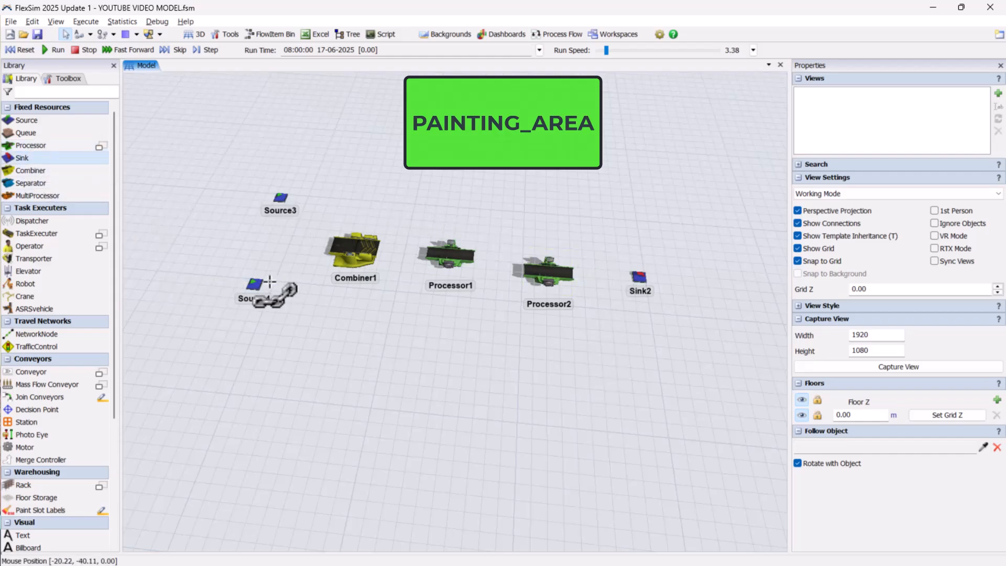
pyautogui.moveTo(262, 286); pyautogui.dragTo(340, 247)
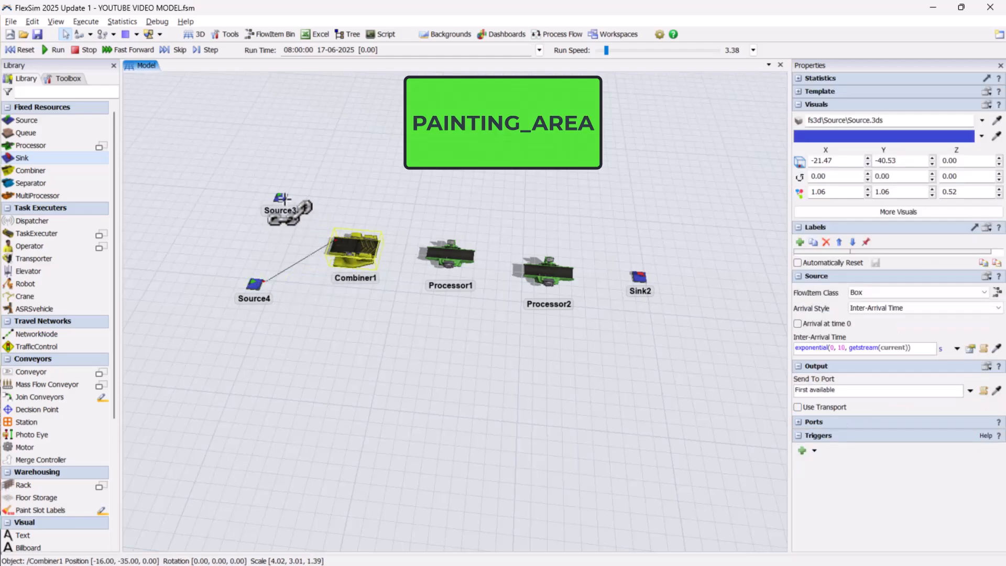
pyautogui.moveTo(280, 198)
pyautogui.mouseDown()
pyautogui.moveTo(360, 251)
pyautogui.moveTo(415, 265)
pyautogui.moveTo(442, 257)
pyautogui.mouseUp()
pyautogui.press('a')
pyautogui.moveTo(563, 273)
pyautogui.mouseDown()
pyautogui.moveTo(611, 321)
pyautogui.moveTo(639, 277)
pyautogui.mouseUp()
pyautogui.click(605, 318)
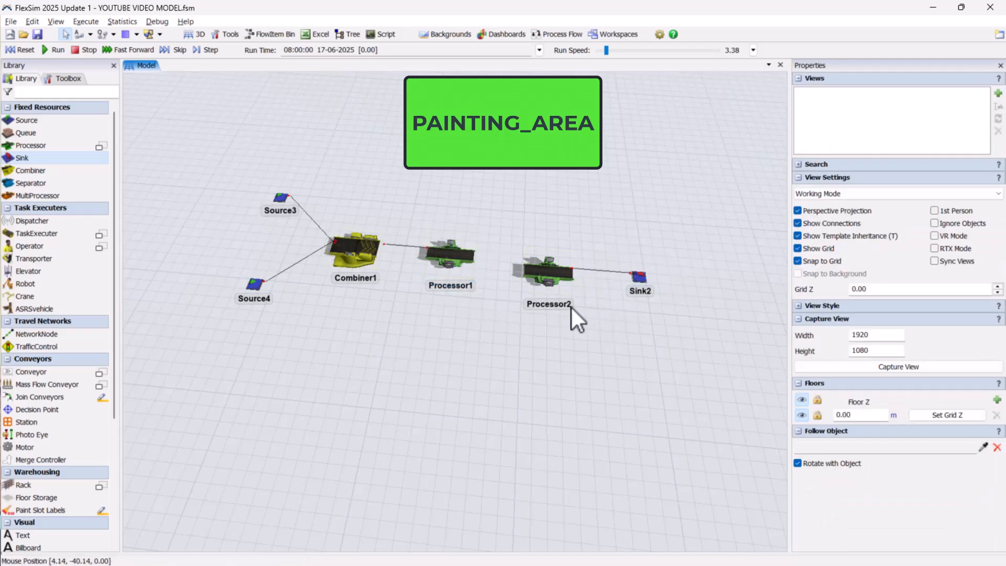
pyautogui.click(547, 275)
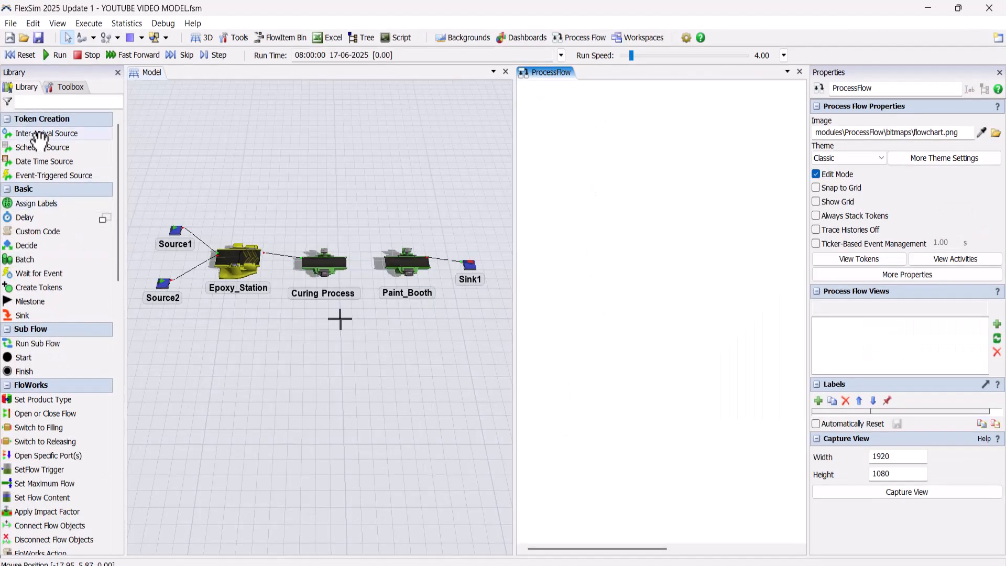
# Add an Event-Triggered Source to the process flow and link it to Curing Process's On Process Finish event
pyautogui.moveTo(82, 175); pyautogui.dragTo(554, 108)
pyautogui.click(645, 112)
pyautogui.click(325, 263)
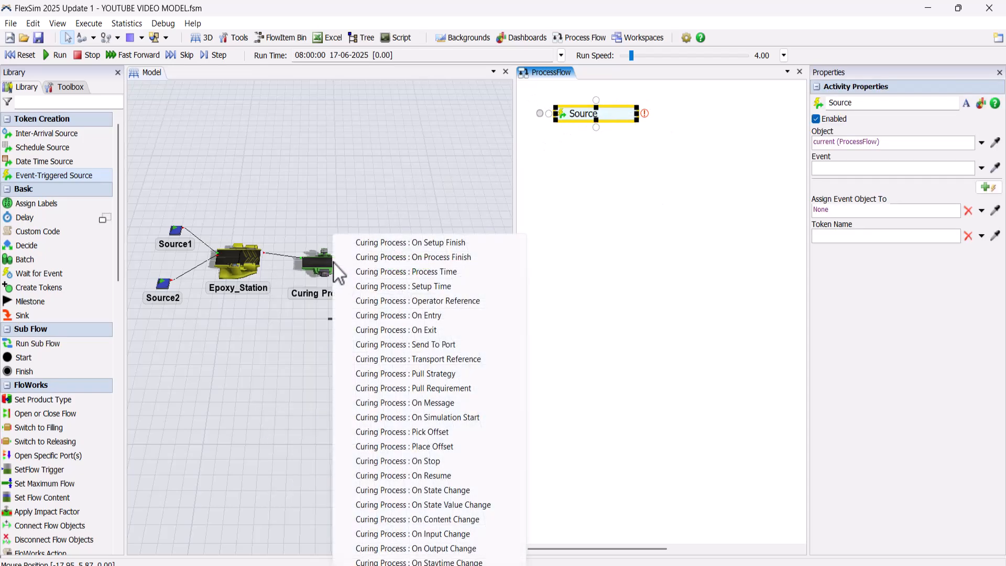
pyautogui.click(428, 257)
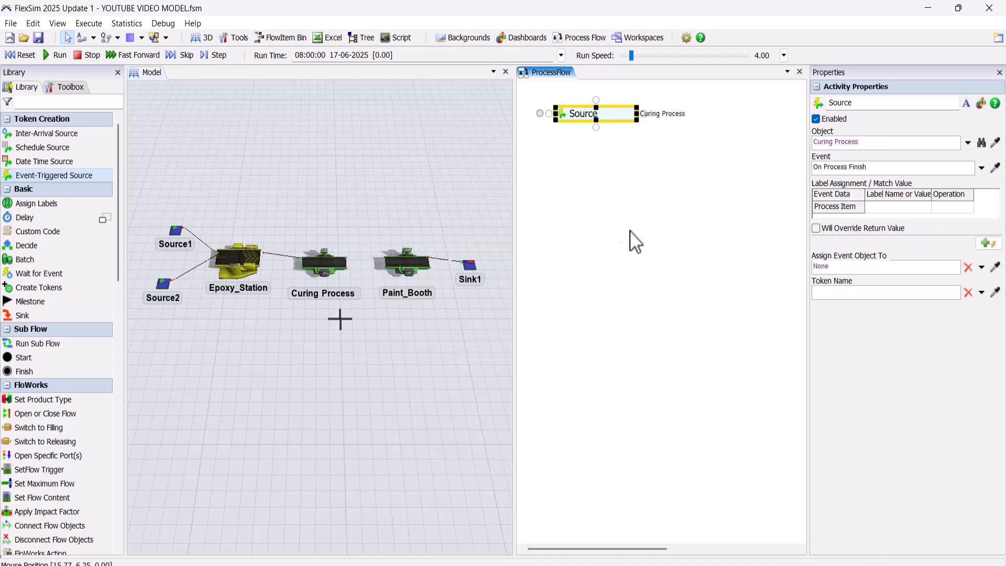
# Store the event's Process Item under the label name item in the Source activity's label assignment
pyautogui.doubleClick(561, 118)
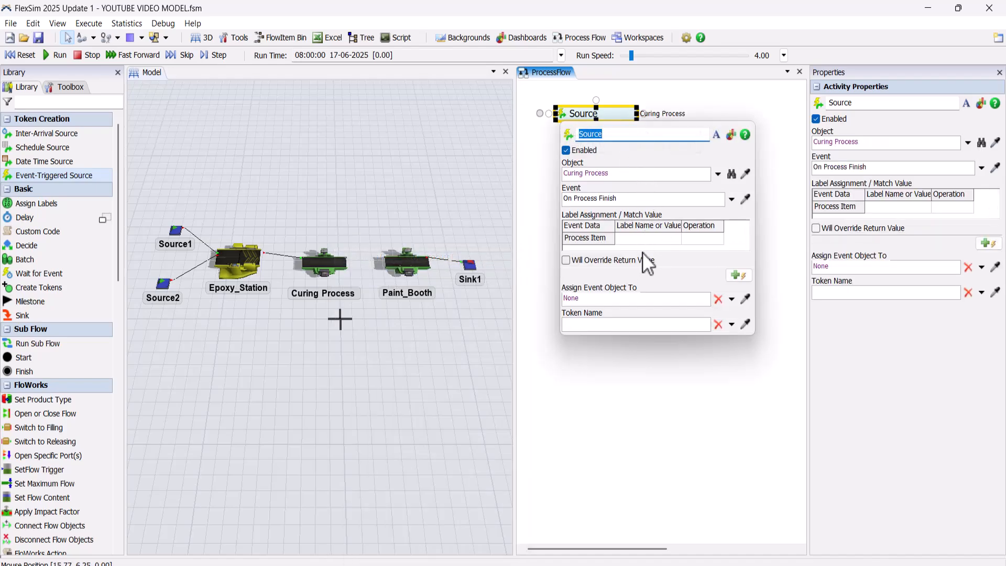
pyautogui.click(645, 238)
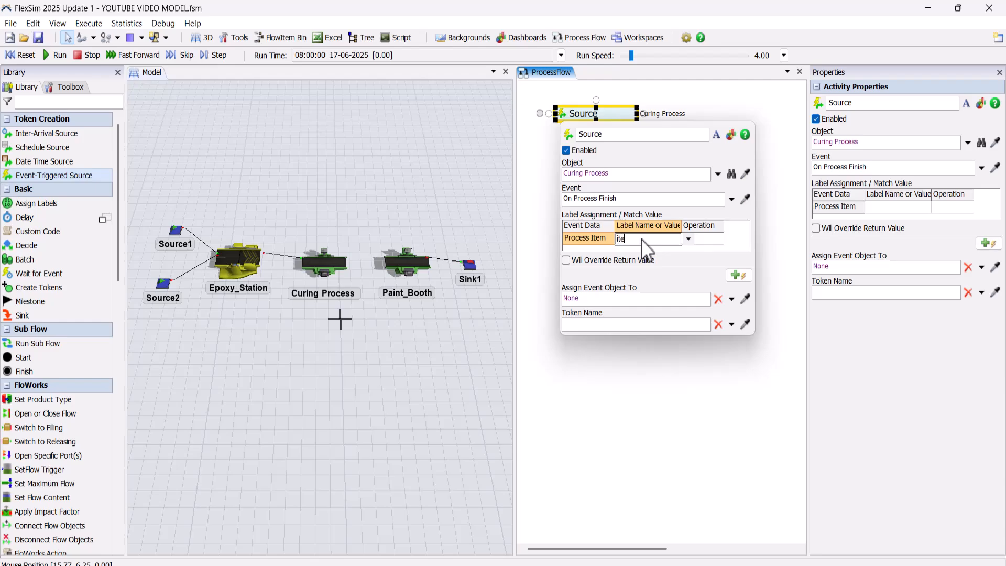
pyautogui.click(709, 240)
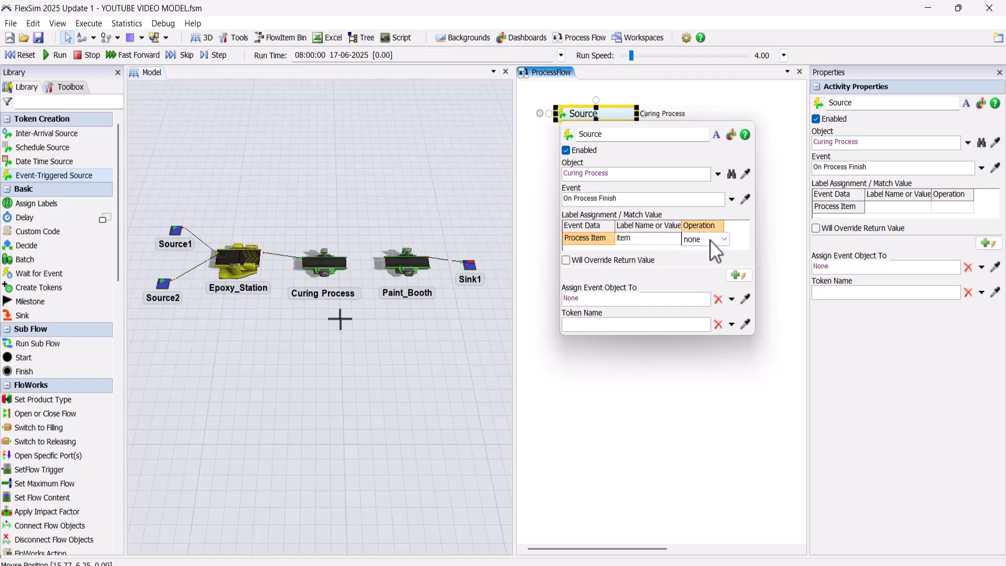
pyautogui.click(687, 383)
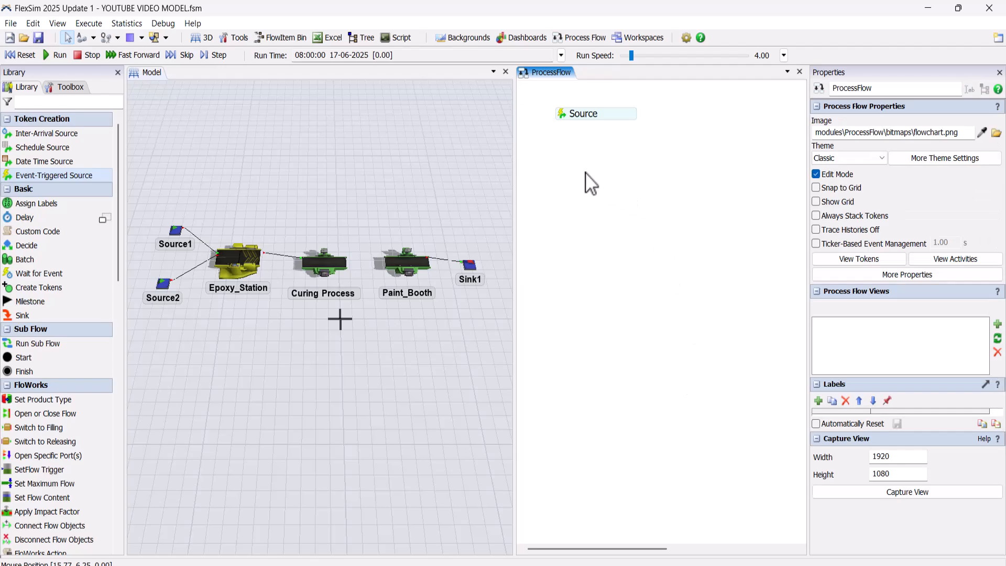
# Add a Move Object activity to the process flow and attach it directly below the Source activity
pyautogui.doubleClick(590, 183)
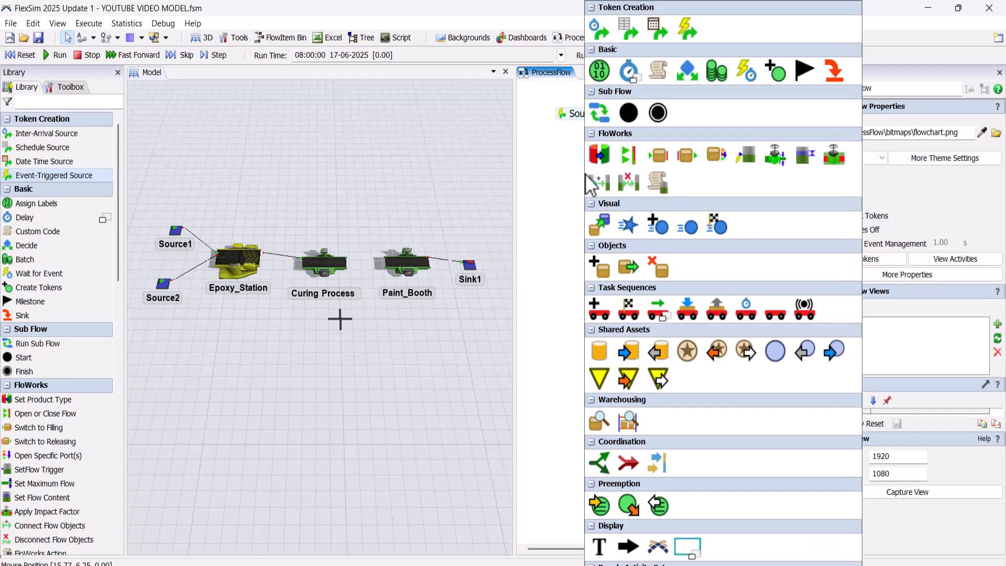
pyautogui.click(628, 268)
pyautogui.moveTo(626, 181); pyautogui.dragTo(595, 141)
# Set Move Object's object to the item token label and its destination to Paint_Booth
pyautogui.click(565, 126)
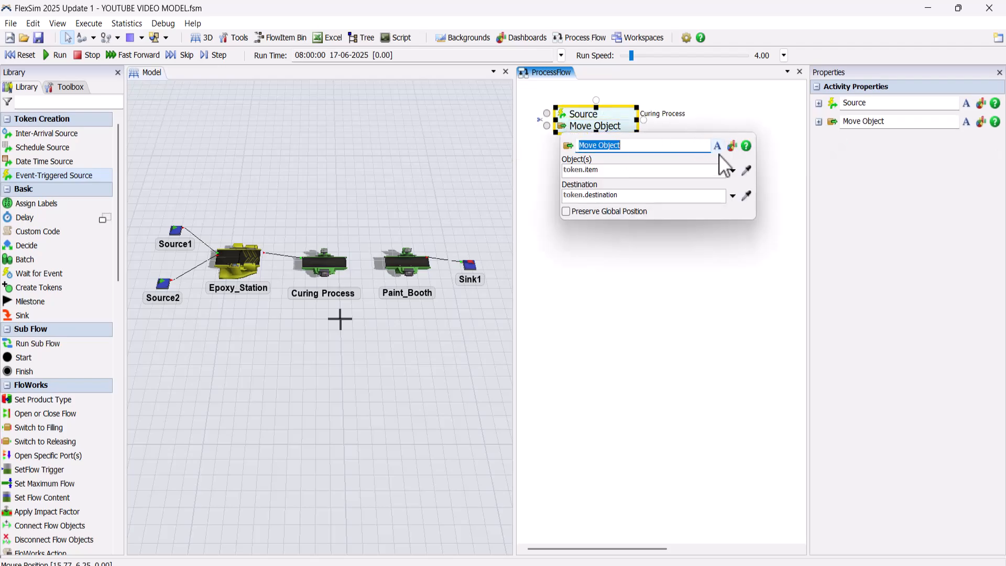
pyautogui.click(732, 170)
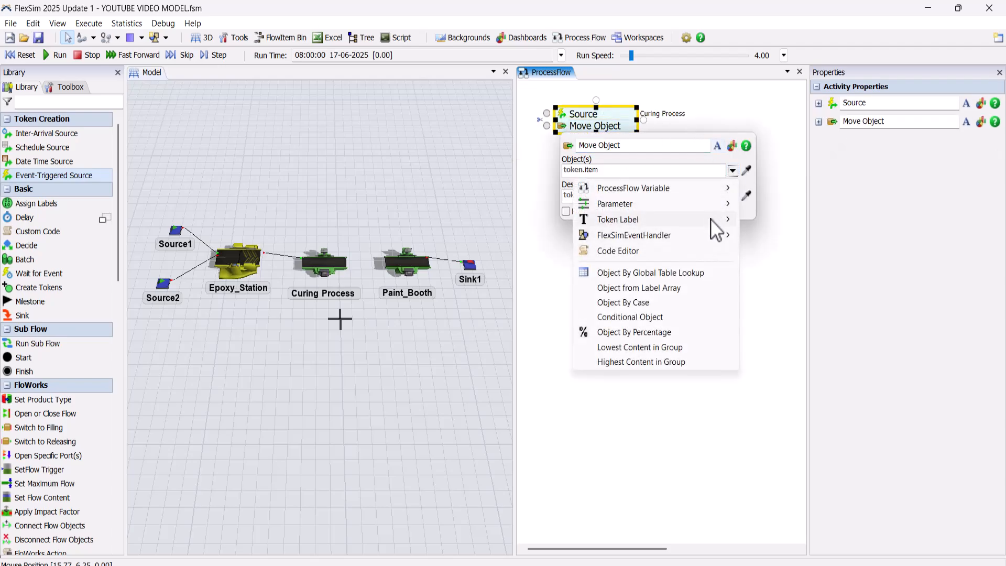
pyautogui.moveTo(711, 219)
pyautogui.click(792, 237)
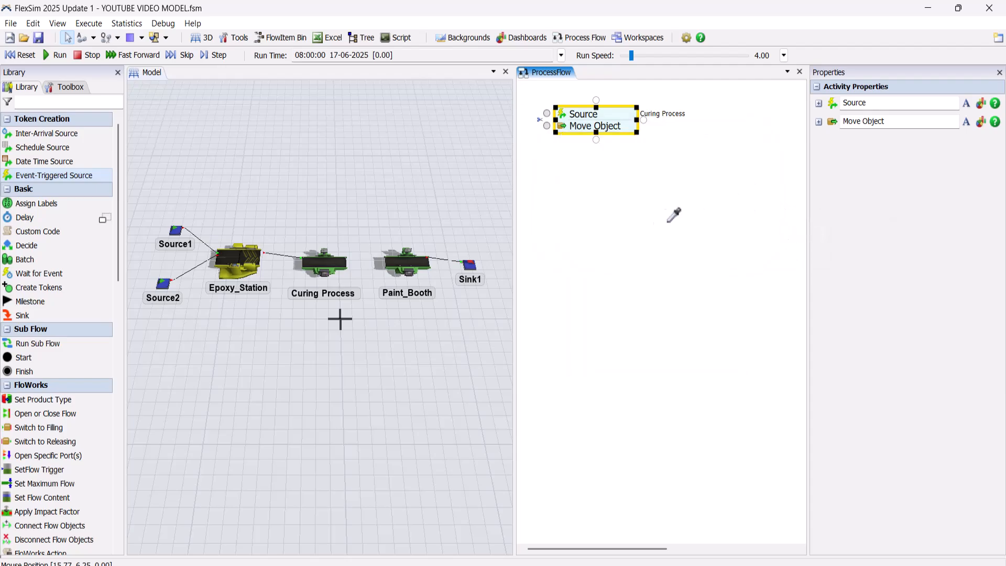
pyautogui.click(433, 265)
pyautogui.click(440, 267)
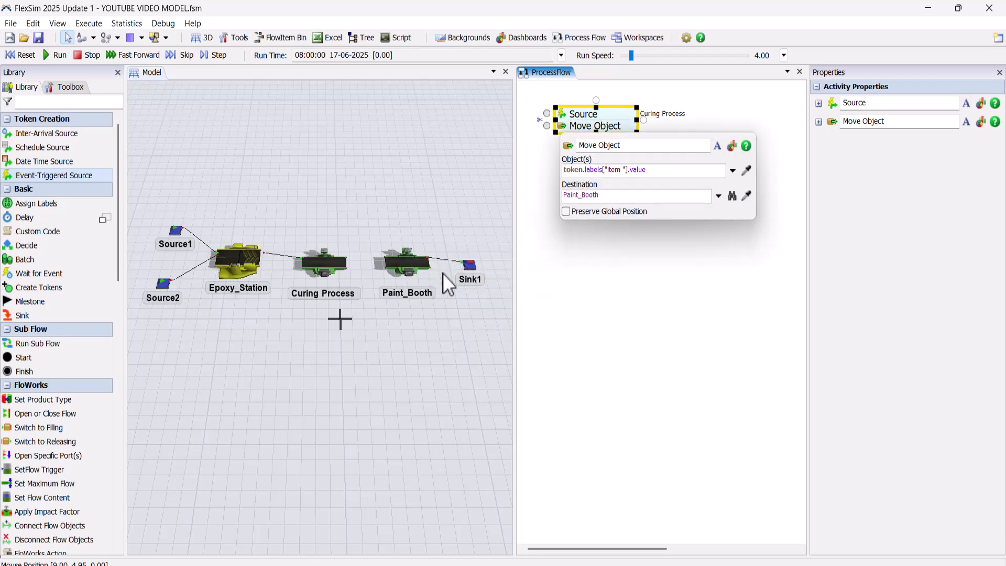
pyautogui.click(639, 263)
# Attach a Change Visual activity below Move Object and give it the Set Object Color option
pyautogui.doubleClick(588, 230)
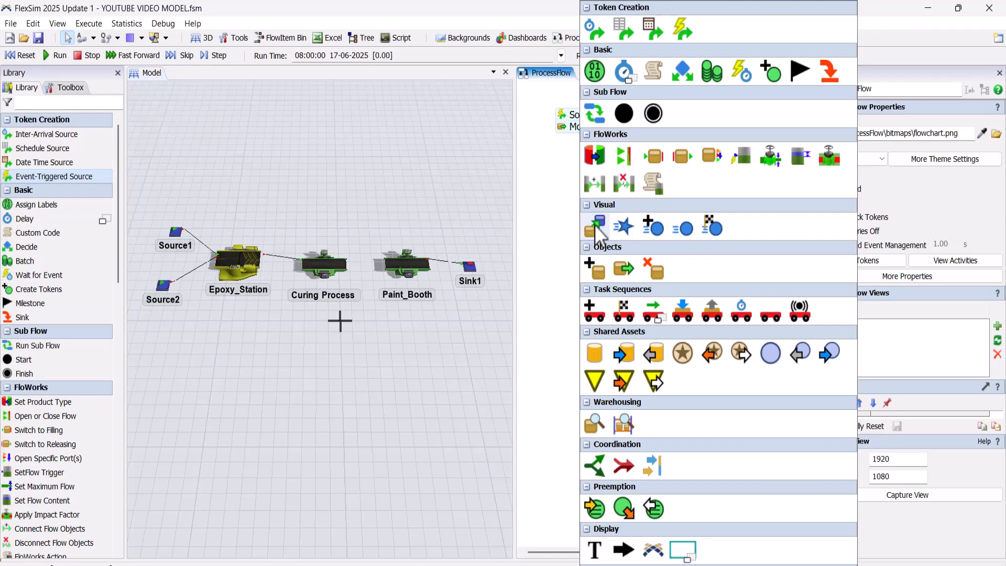
pyautogui.click(594, 227)
pyautogui.moveTo(595, 225); pyautogui.dragTo(580, 141)
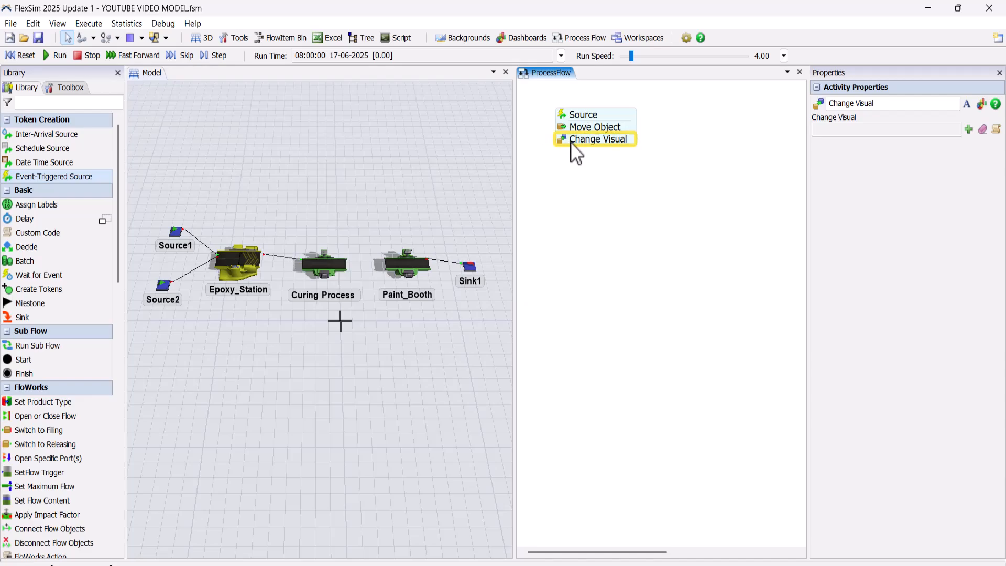
pyautogui.click(565, 140)
pyautogui.click(717, 185)
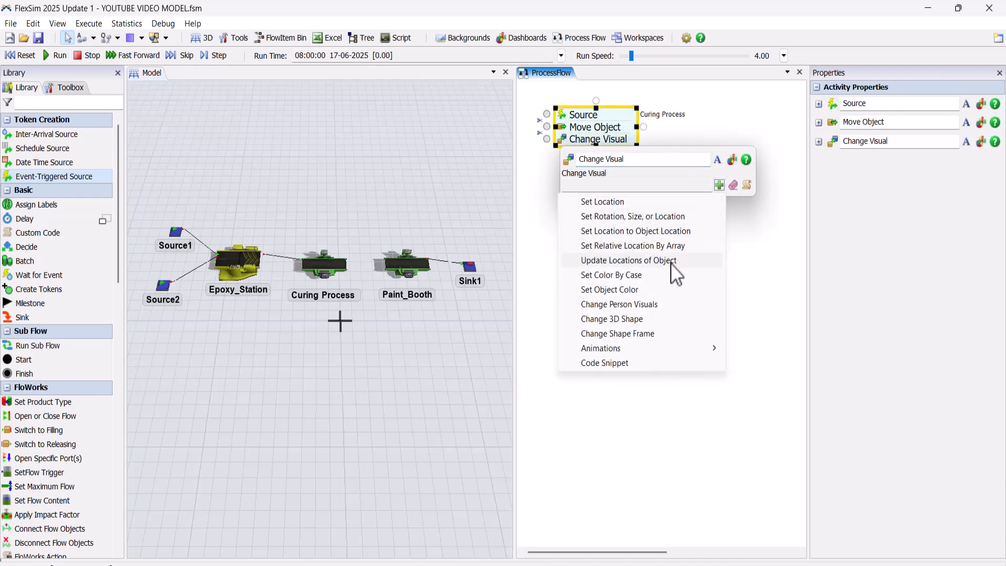
pyautogui.click(668, 289)
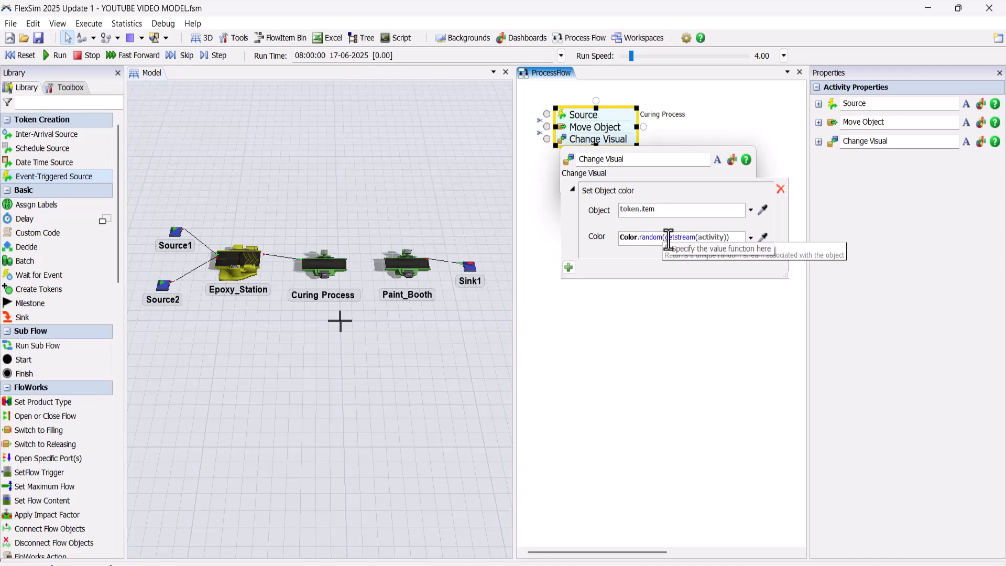
pyautogui.click(662, 297)
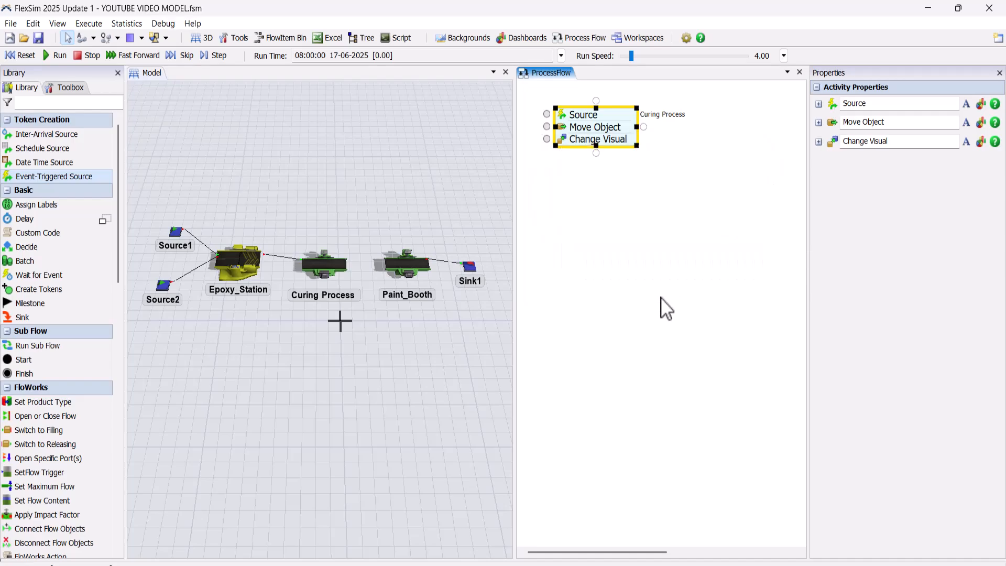
# Add a Delay activity to the process flow and attach it directly below Change Visual
pyautogui.doubleClick(565, 193)
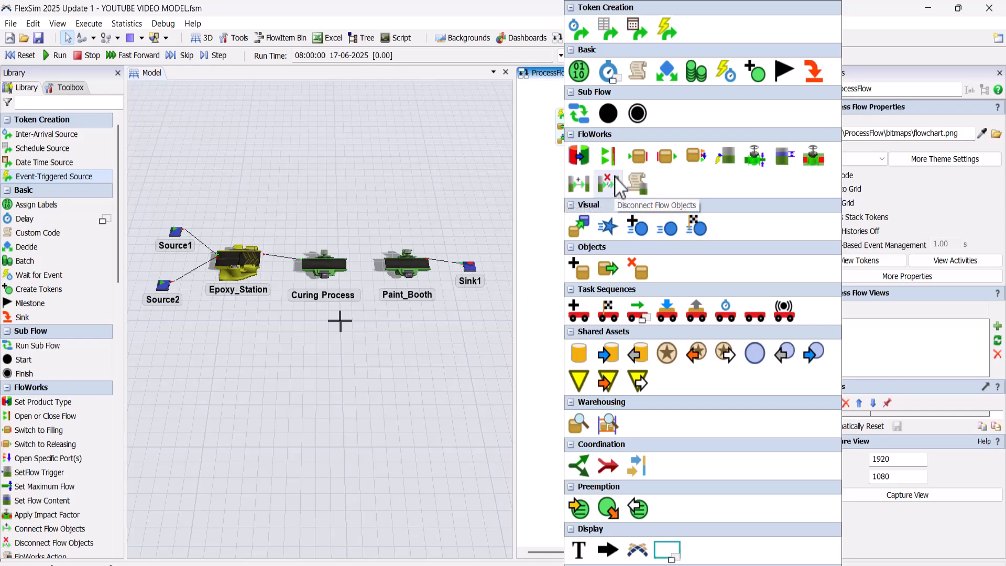
pyautogui.click(618, 82)
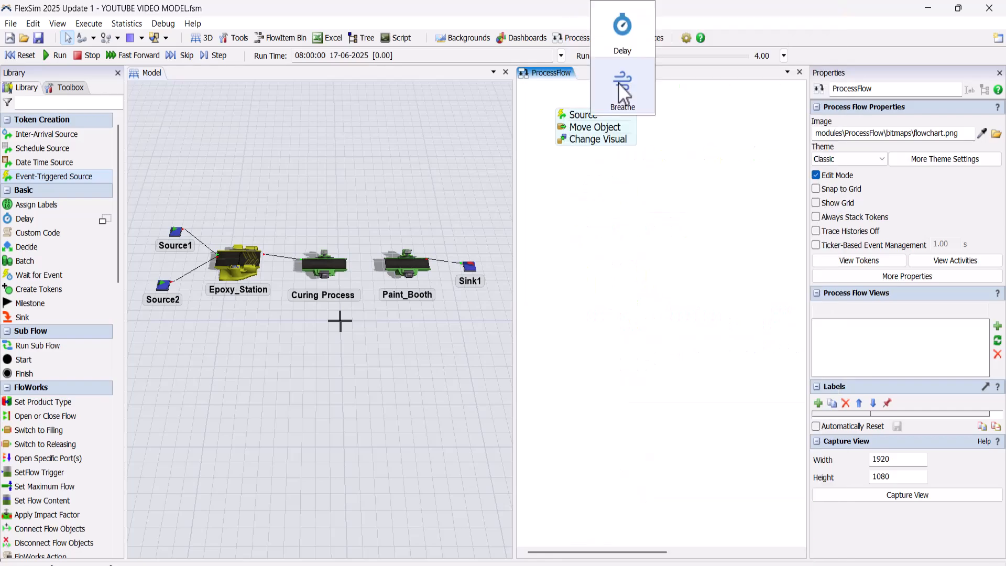
pyautogui.click(628, 43)
pyautogui.moveTo(628, 199); pyautogui.dragTo(618, 153)
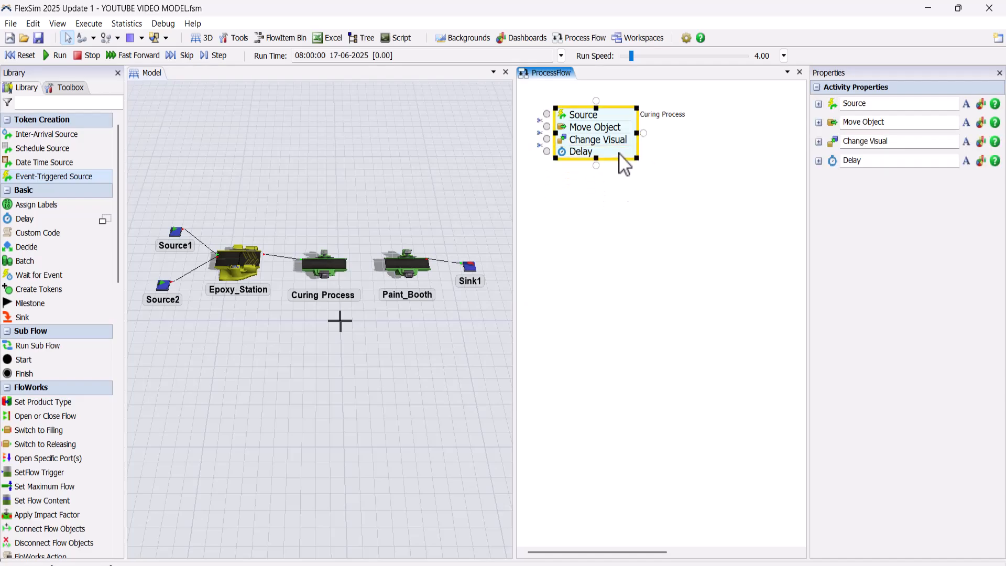
# Clear the default exponential expression from the Delay activity's delay time
pyautogui.doubleClick(564, 151)
pyautogui.click(606, 194)
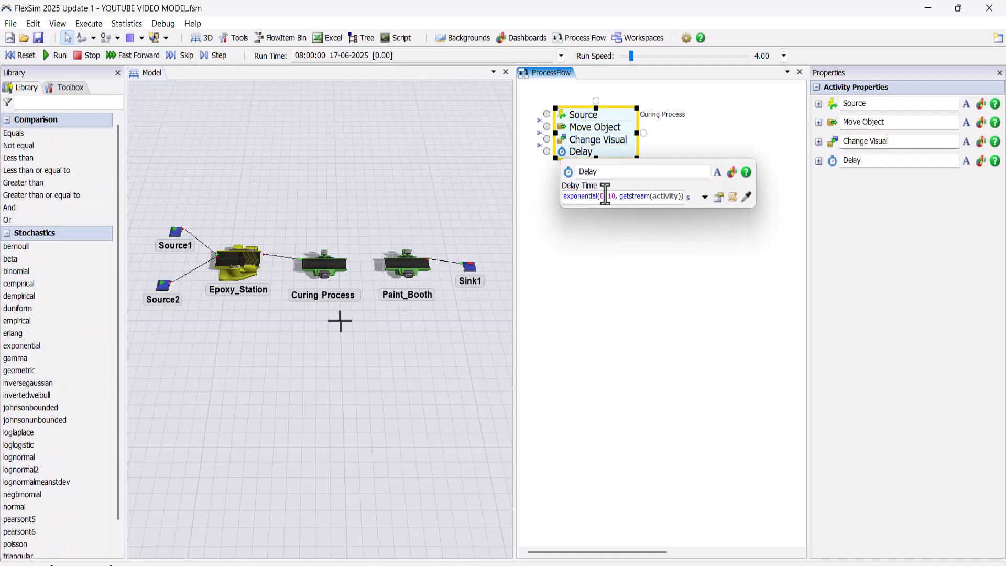
pyautogui.press('BackSpace')
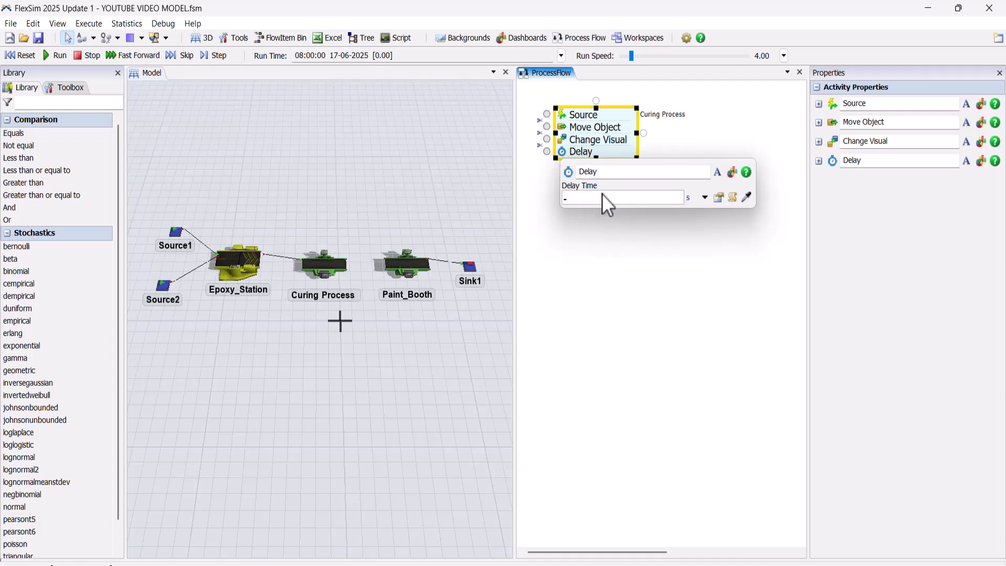
pyautogui.click(598, 195)
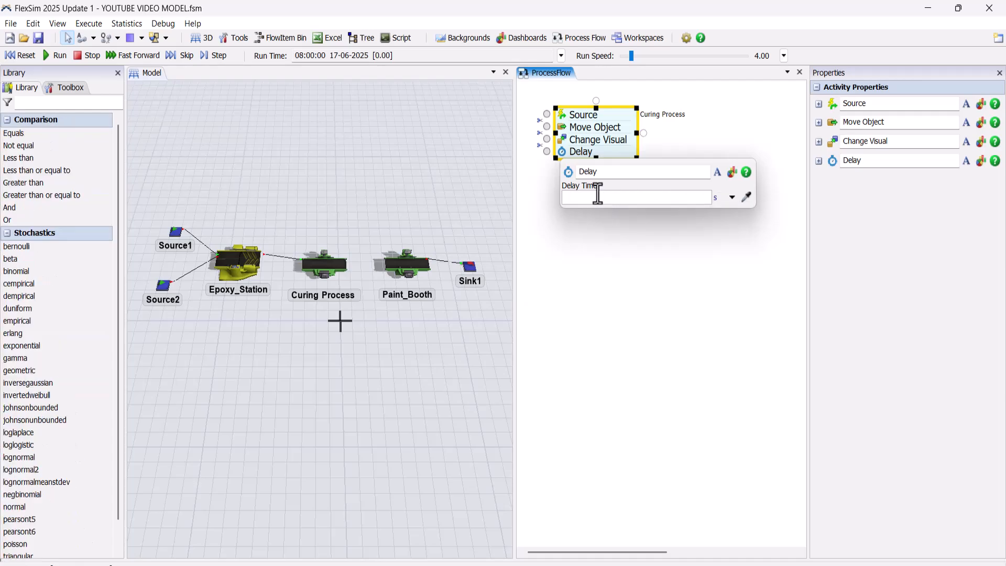
pyautogui.click(599, 278)
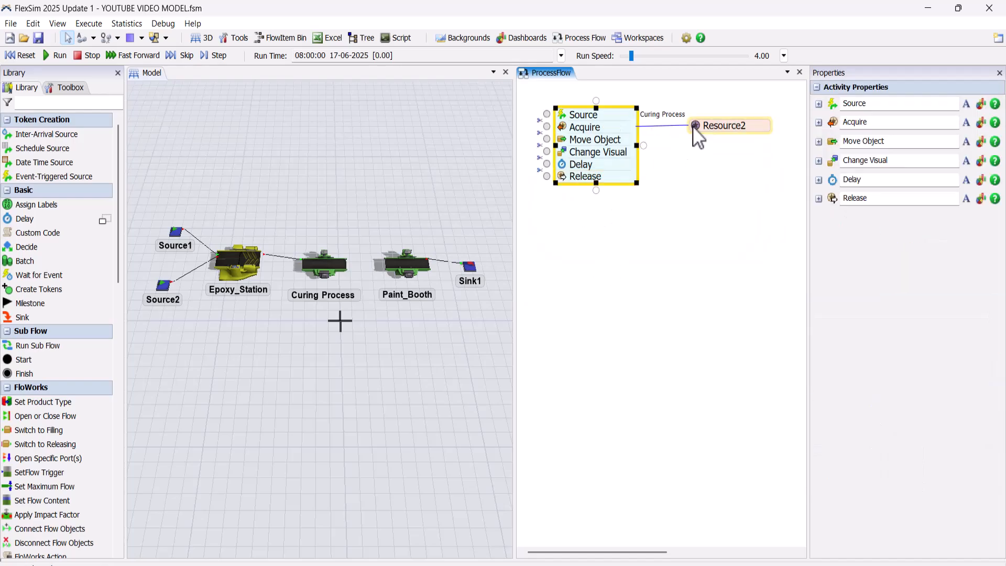
# Link the resource connected to the Acquire activity to the Paint_Booth object in the 3D model
pyautogui.click(693, 125)
pyautogui.click(880, 171)
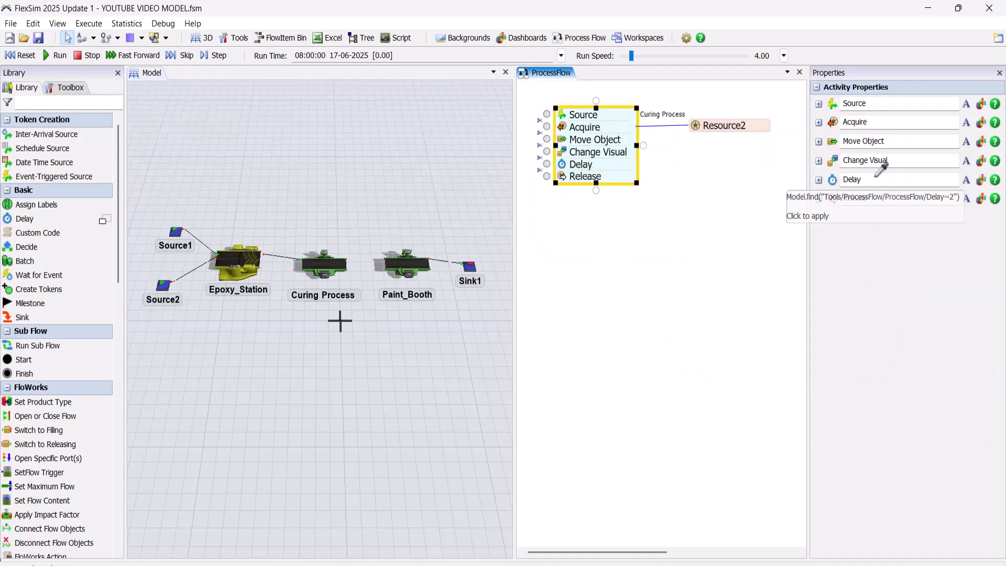
pyautogui.click(443, 271)
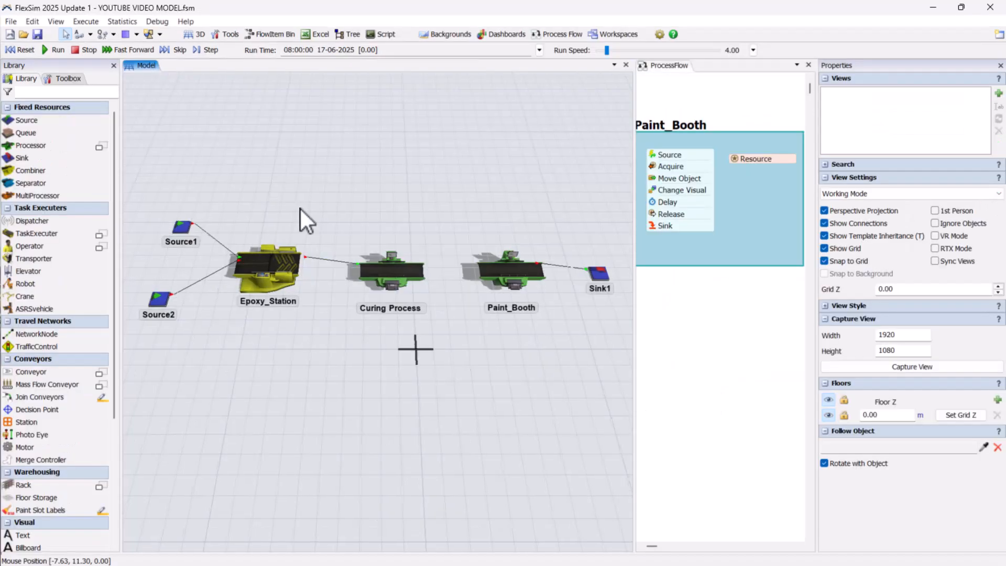
# Review the settings of both sources, the Epoxy_Station's combine mode, the Curing Process's process time and the Paint_Booth
pyautogui.click(188, 229)
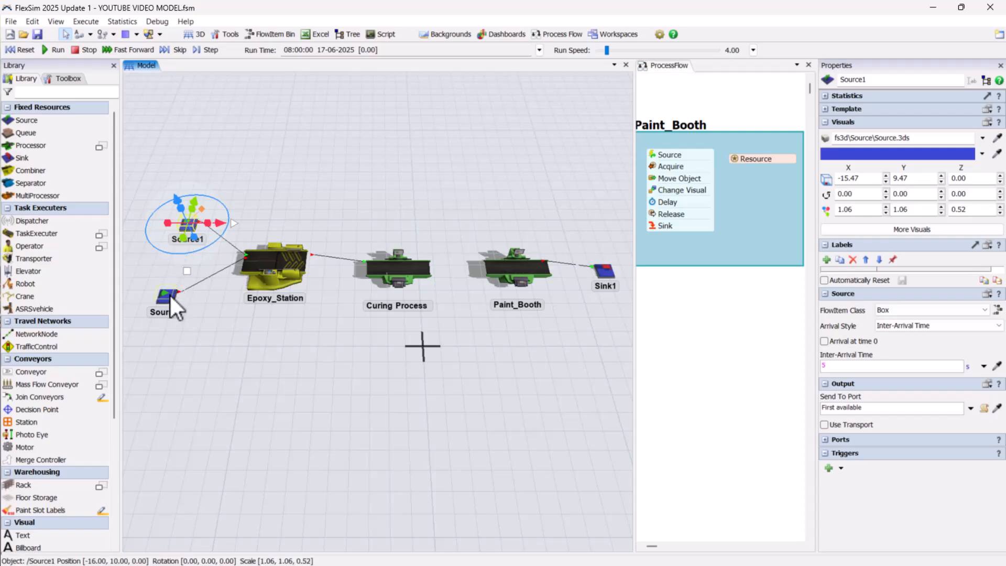
pyautogui.click(170, 296)
pyautogui.click(274, 266)
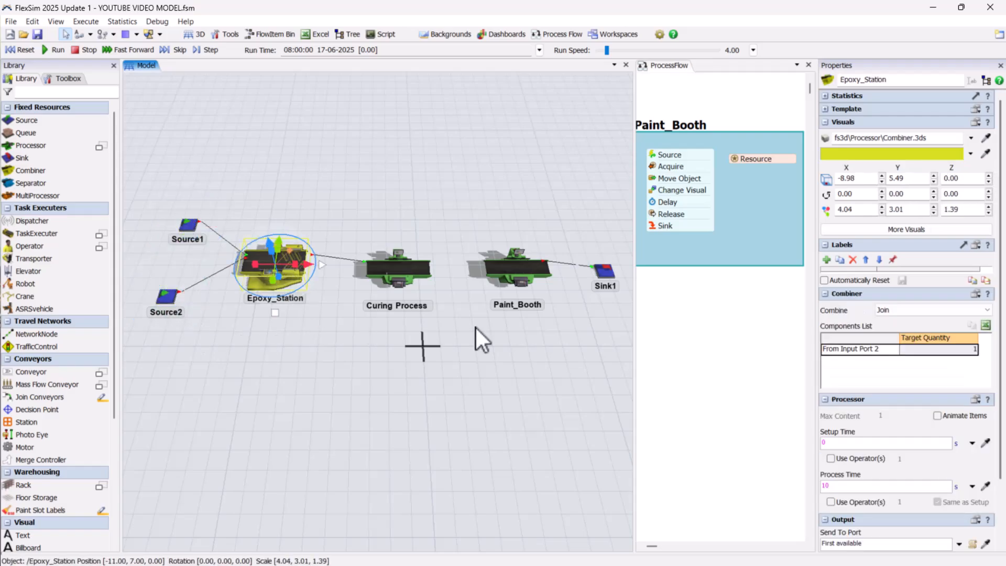
pyautogui.click(897, 311)
pyautogui.click(897, 330)
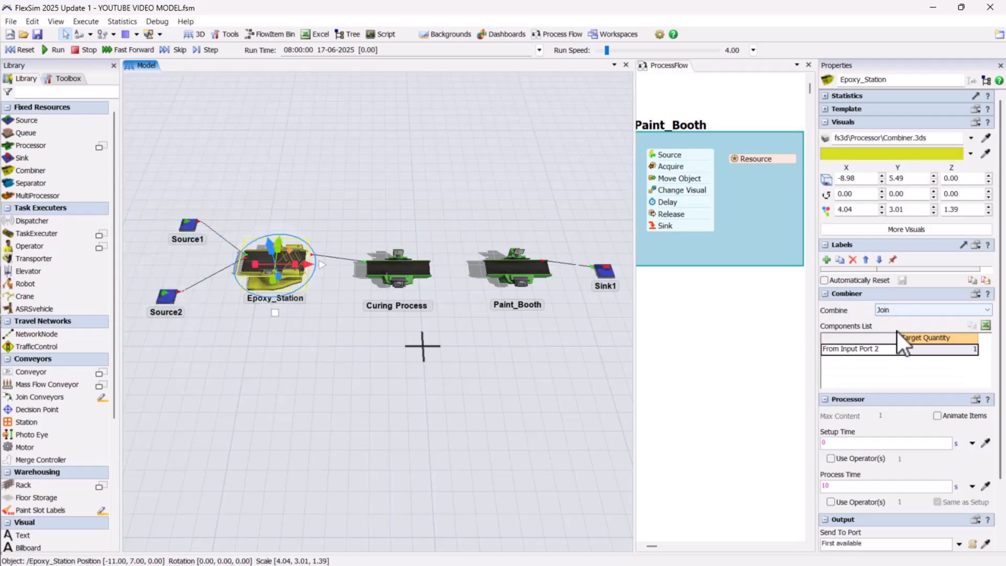
pyautogui.click(398, 275)
pyautogui.click(865, 380)
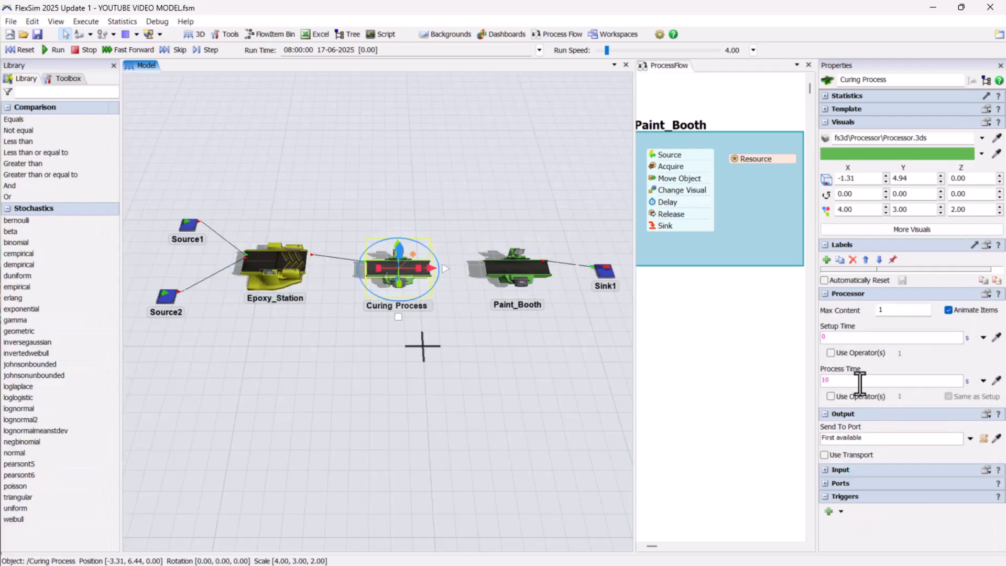
pyautogui.click(517, 267)
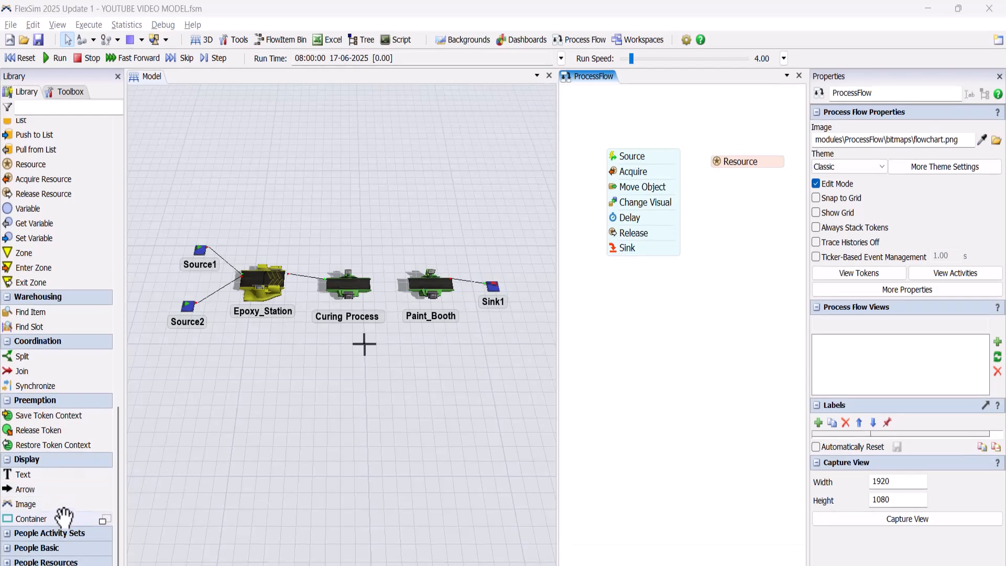
# Add a Process-shaped container around the activities and the resource, extending its lower edge to enclose the Sink activity
pyautogui.click(105, 519)
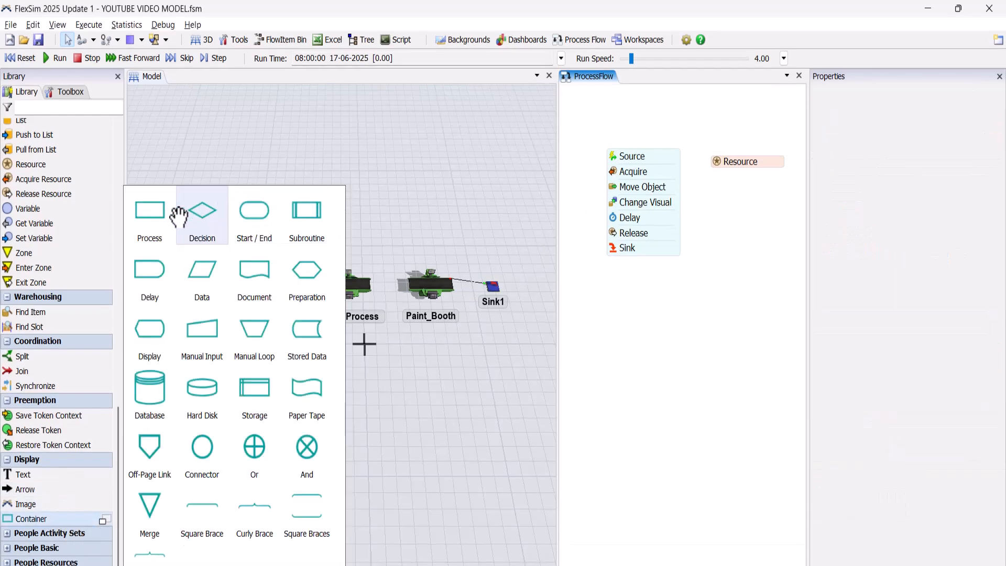
pyautogui.click(153, 216)
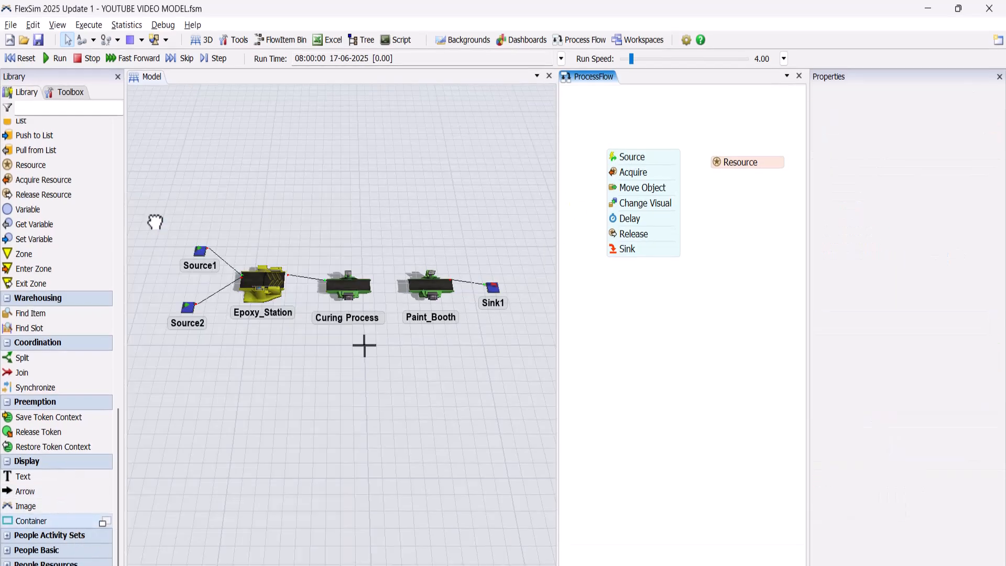
pyautogui.click(590, 116)
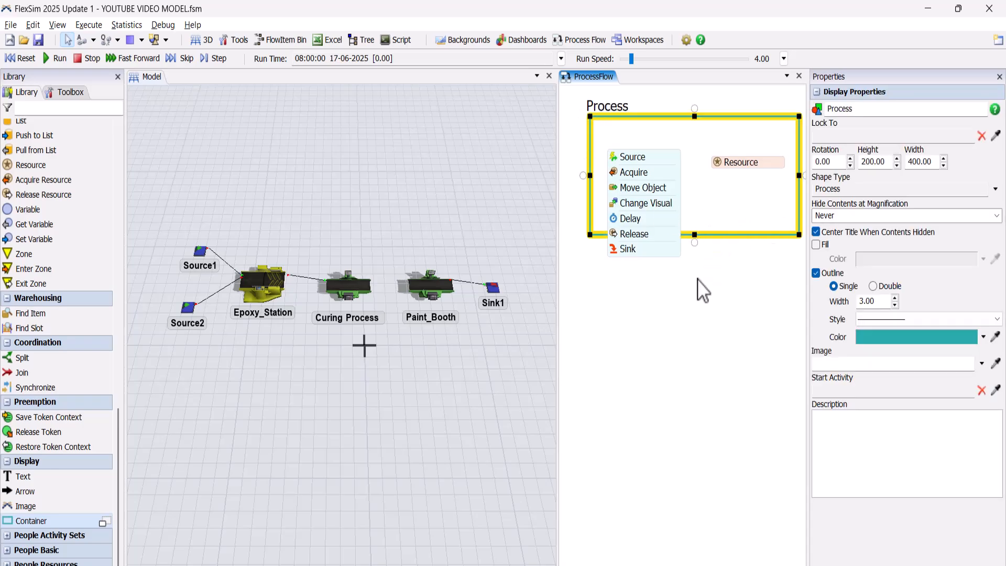
pyautogui.moveTo(695, 234); pyautogui.dragTo(694, 278)
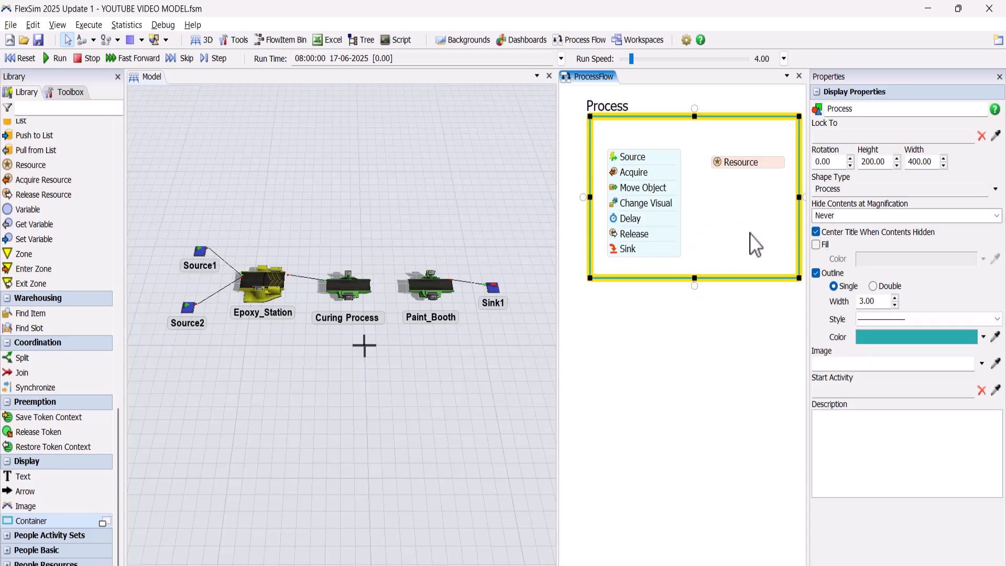
# Turn on the container's fill and colour it light blue
pyautogui.click(816, 244)
pyautogui.click(983, 258)
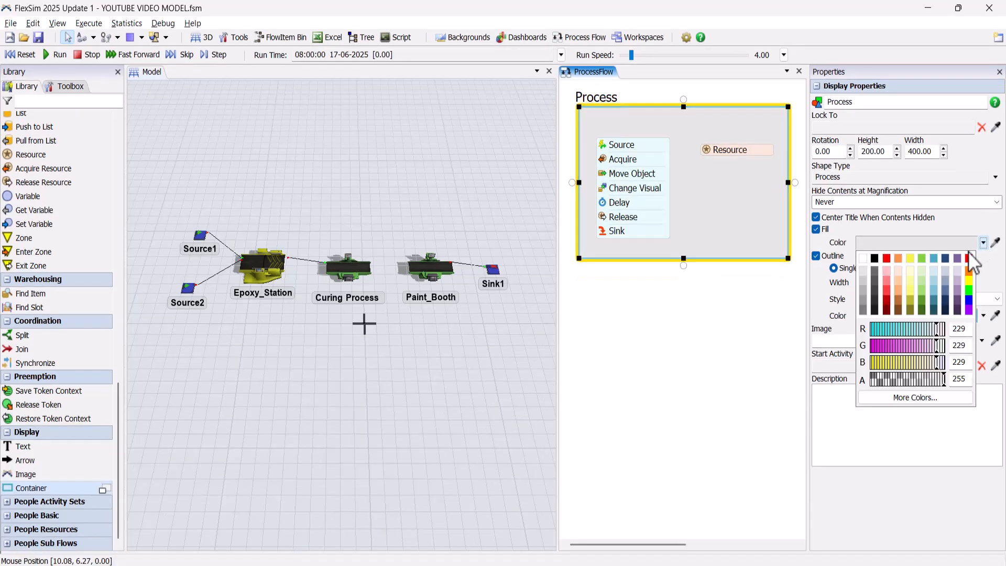
pyautogui.click(934, 285)
# Rename the process flow container as Paint_Booth
pyautogui.click(605, 100)
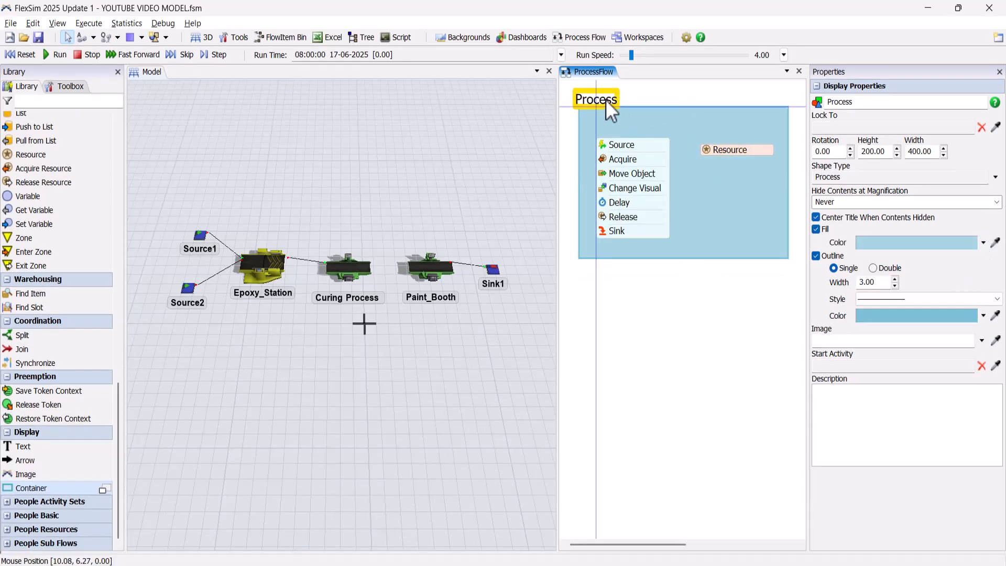
pyautogui.doubleClick(606, 100)
pyautogui.write('Panit_Booth')
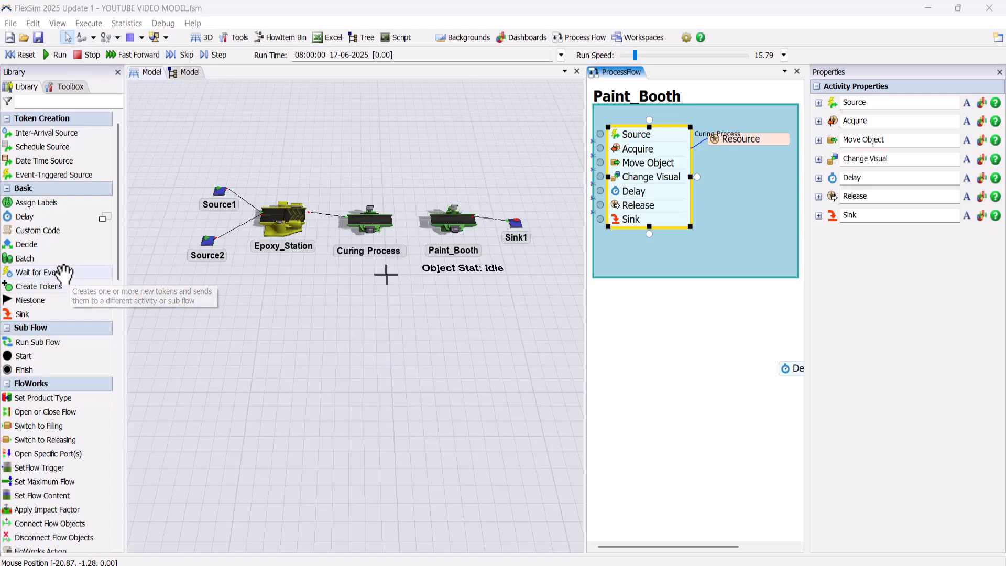
# Insert a Wait for Event activity between Change Visual and Delay, and make it listen to Paint_Booth's On Process Finish event
pyautogui.moveTo(83, 286)
pyautogui.mouseDown()
pyautogui.moveTo(623, 287)
pyautogui.moveTo(655, 205)
pyautogui.moveTo(643, 186)
pyautogui.mouseUp()
pyautogui.click(701, 190)
pyautogui.click(440, 207)
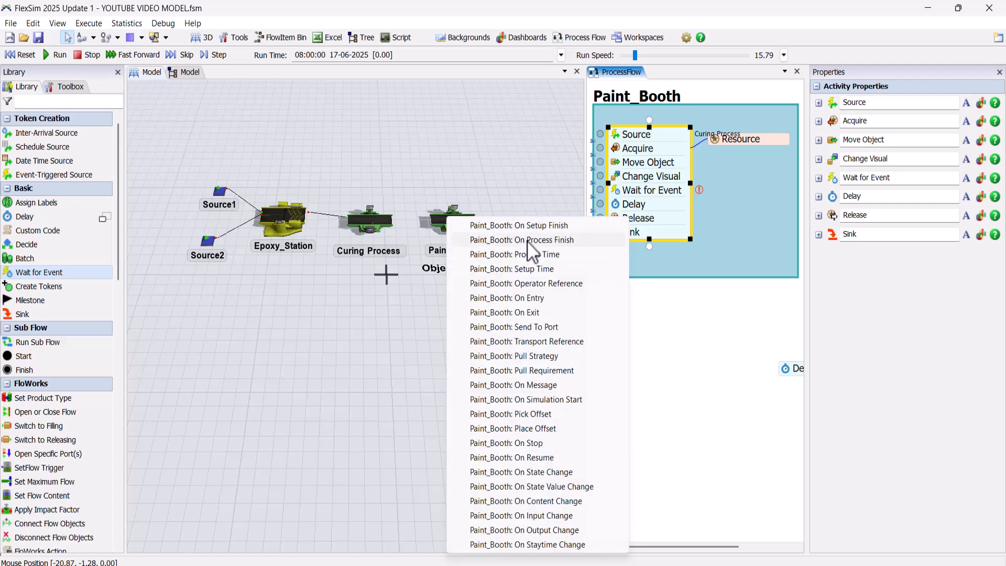
pyautogui.click(526, 241)
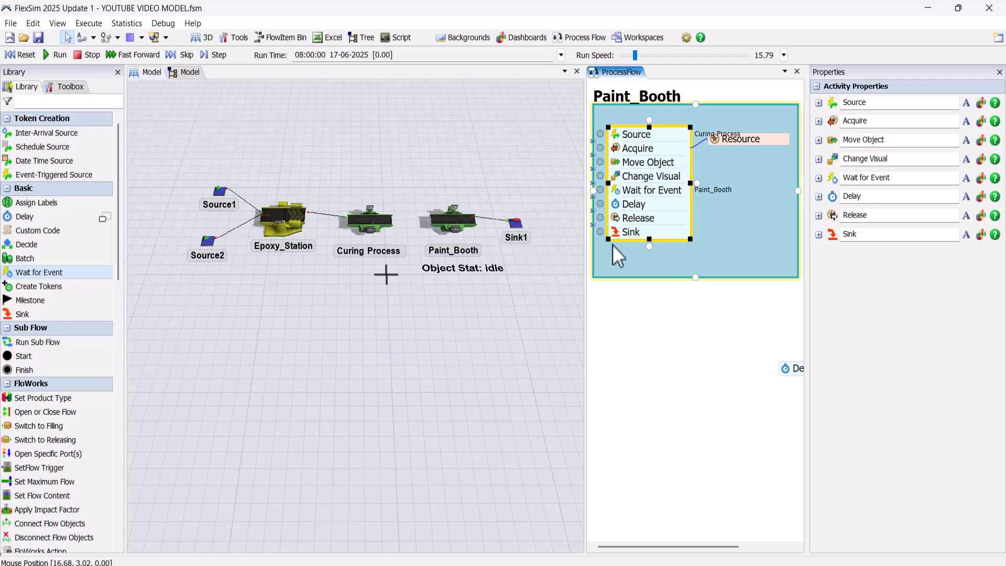
pyautogui.click(618, 192)
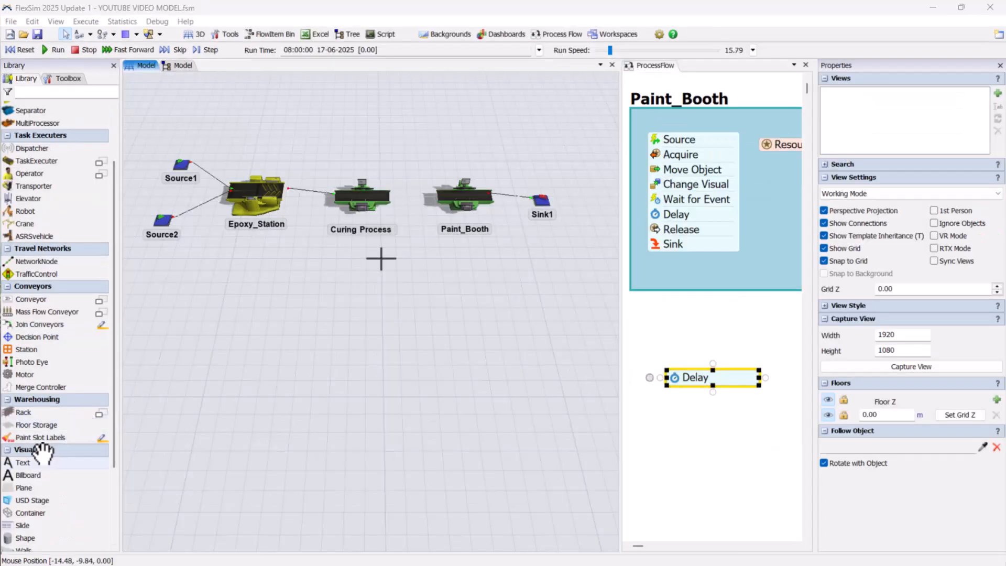
# Place a Text object just below Paint_Booth in the 3D model and set its text to Display Object Statistics
pyautogui.moveTo(43, 452)
pyautogui.mouseDown()
pyautogui.moveTo(28, 454)
pyautogui.moveTo(407, 400)
pyautogui.moveTo(459, 251)
pyautogui.mouseUp()
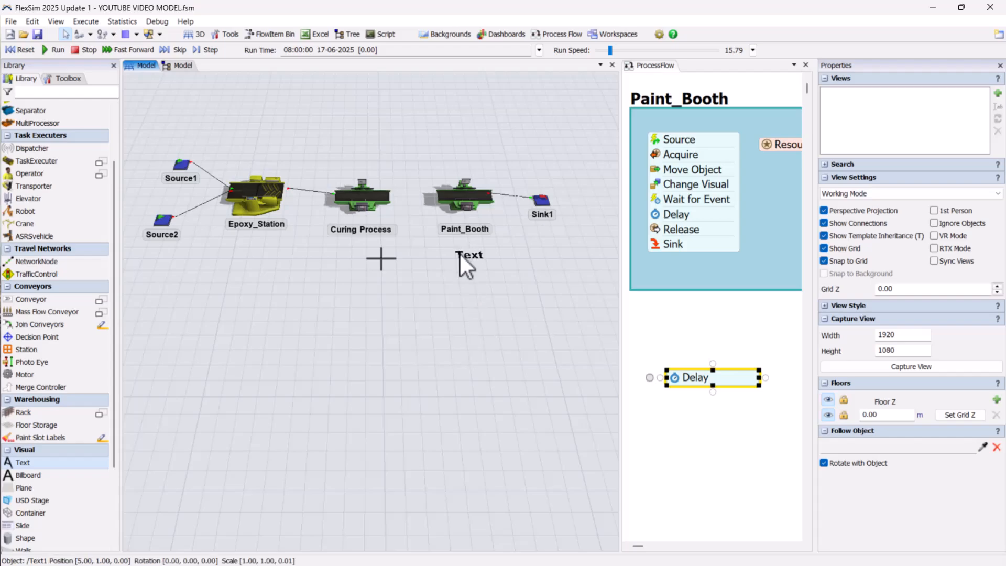
pyautogui.click(460, 254)
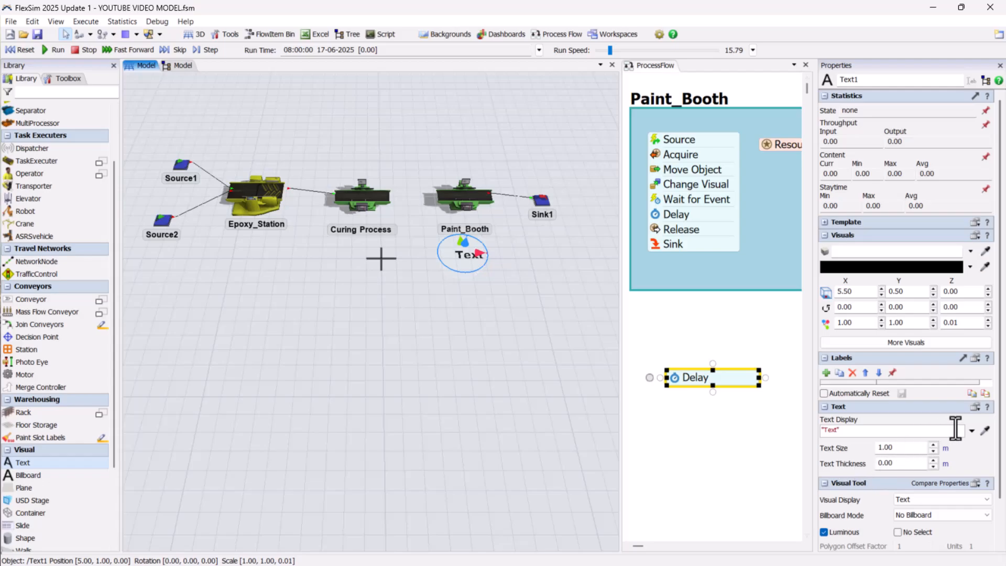
pyautogui.click(971, 430)
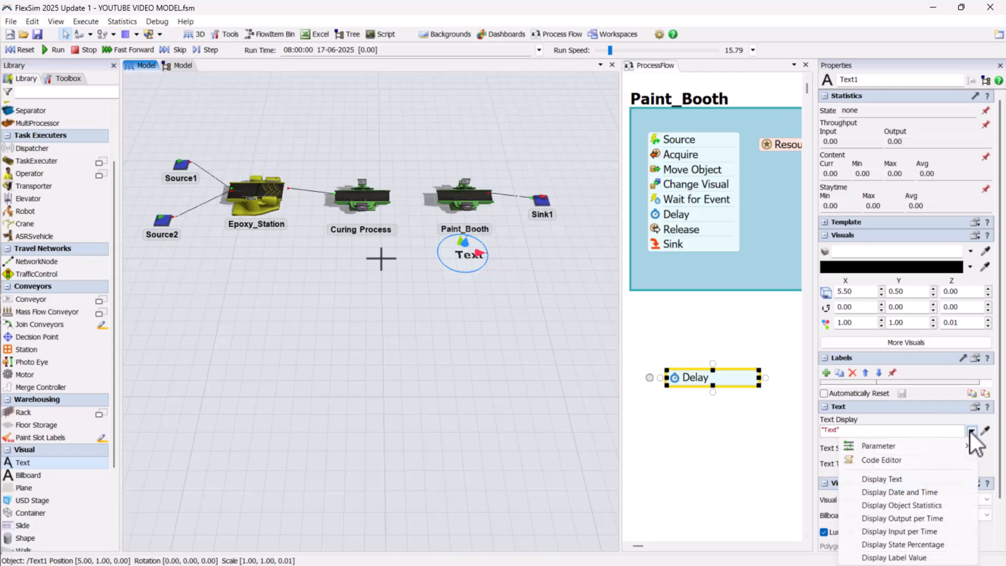
pyautogui.click(925, 505)
# Set the text's statistics object to Paint_Booth and its stat to State
pyautogui.click(968, 463)
pyautogui.click(467, 197)
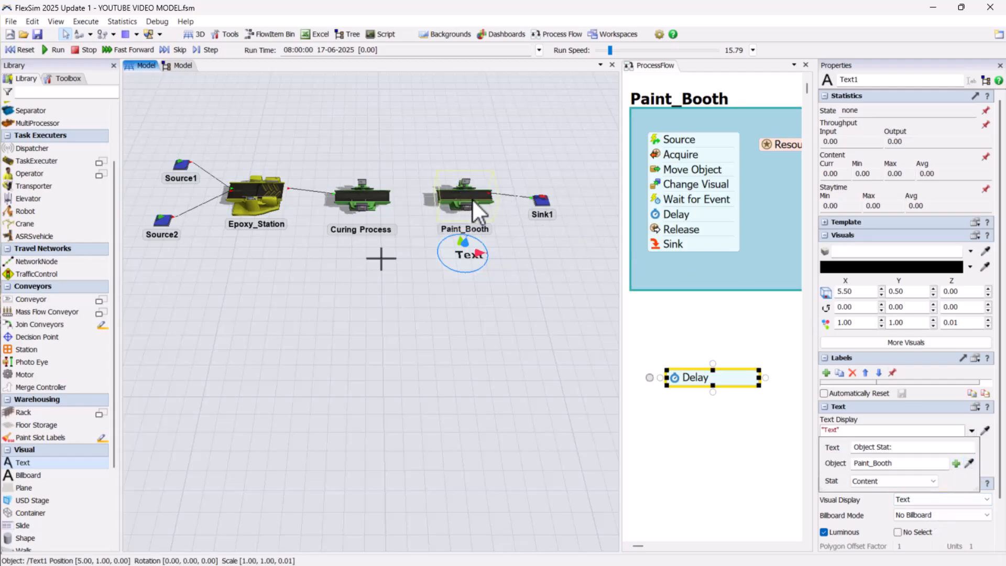
pyautogui.click(921, 481)
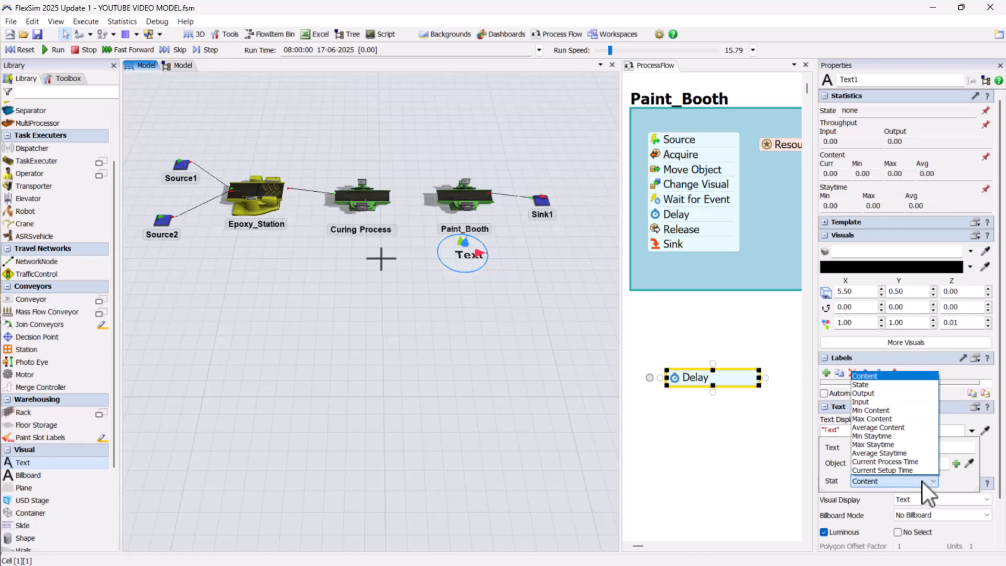
pyautogui.click(907, 384)
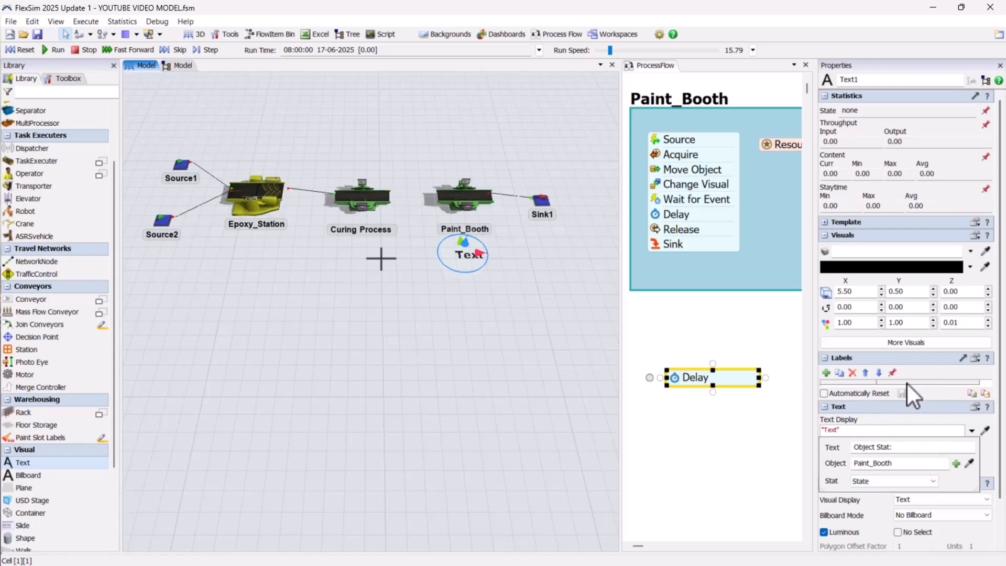
pyautogui.click(781, 450)
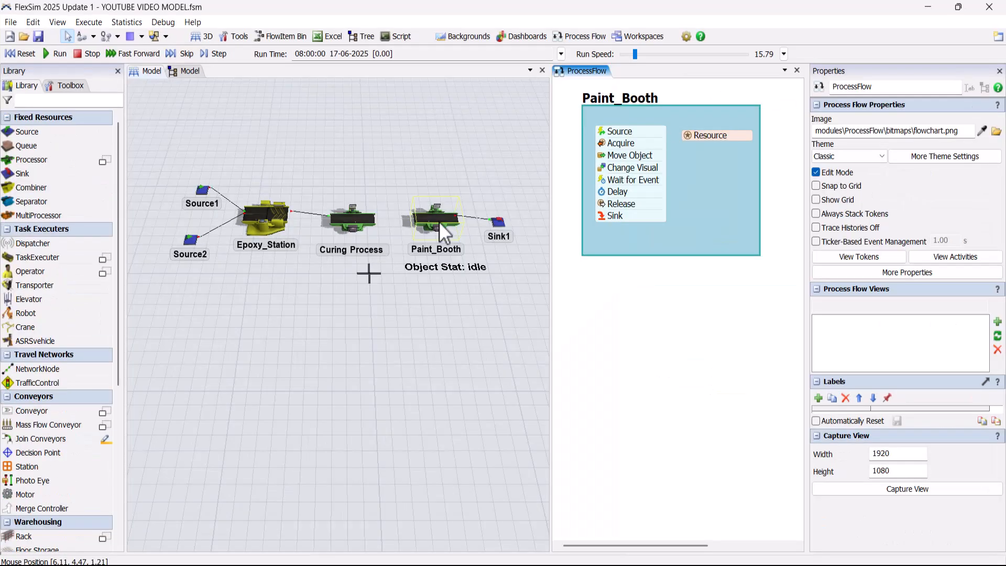
# Open the Delay activity's Delay Time as custom code and declare Object Proce = Model.find("Paint_Booth"); by sampling the Paint_Booth processor
pyautogui.click(440, 225)
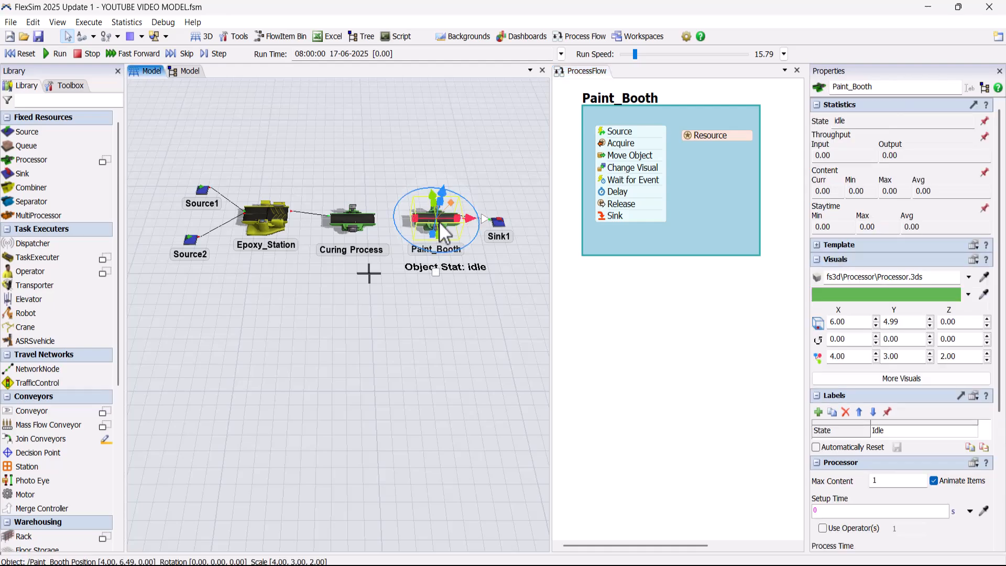
pyautogui.doubleClick(600, 192)
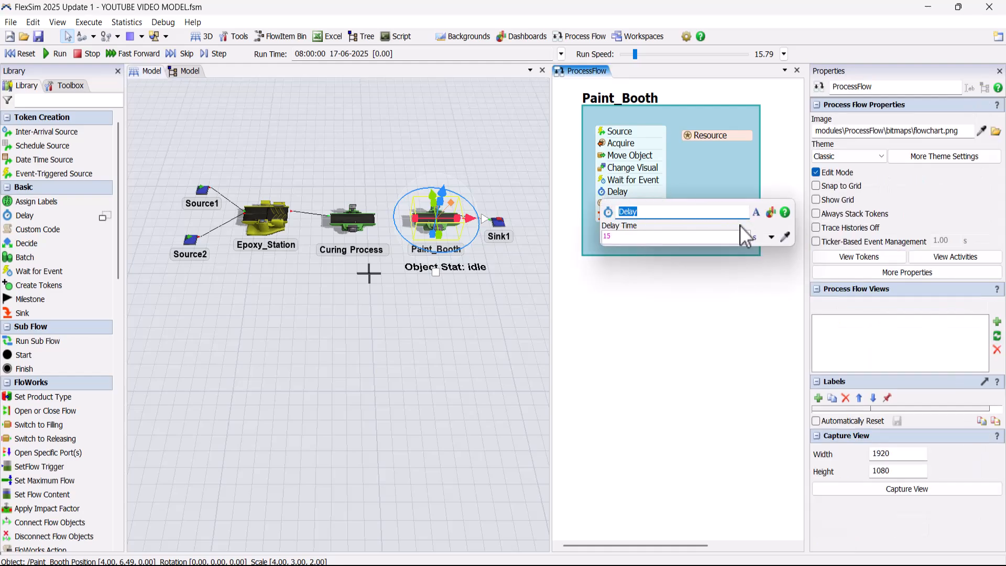
pyautogui.click(772, 238)
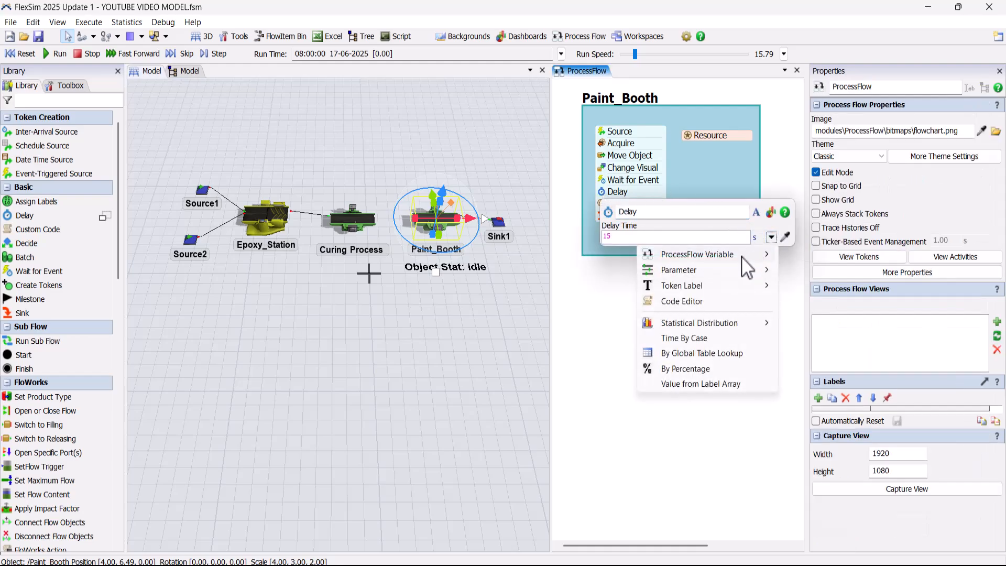
pyautogui.click(732, 299)
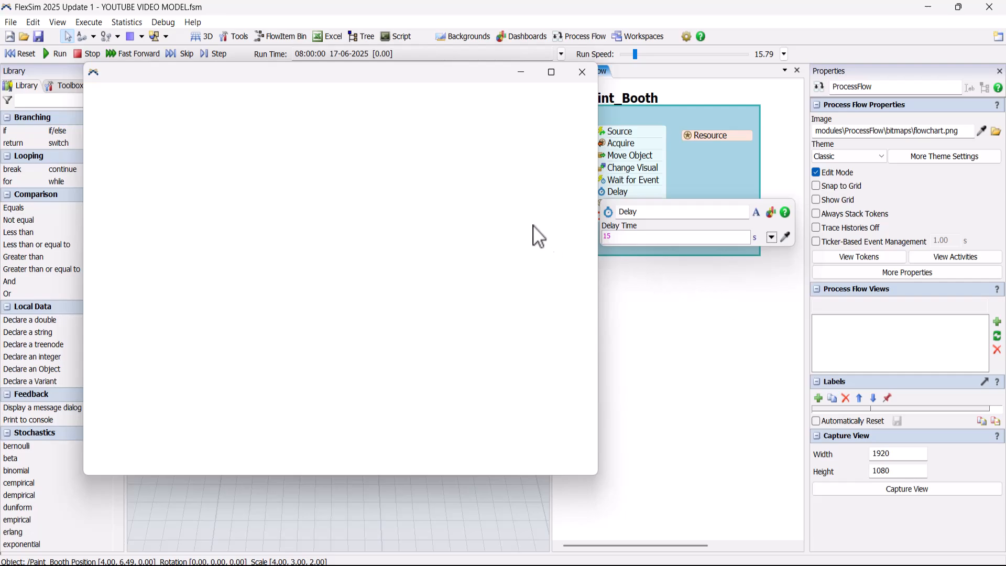
pyautogui.press('Return')
pyautogui.write('Object Proce =')
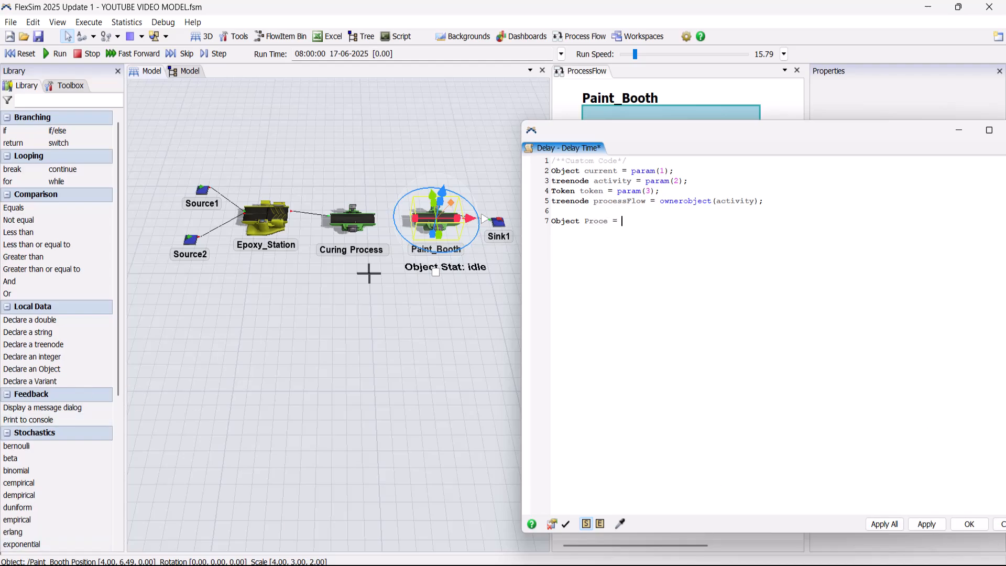
pyautogui.click(621, 524)
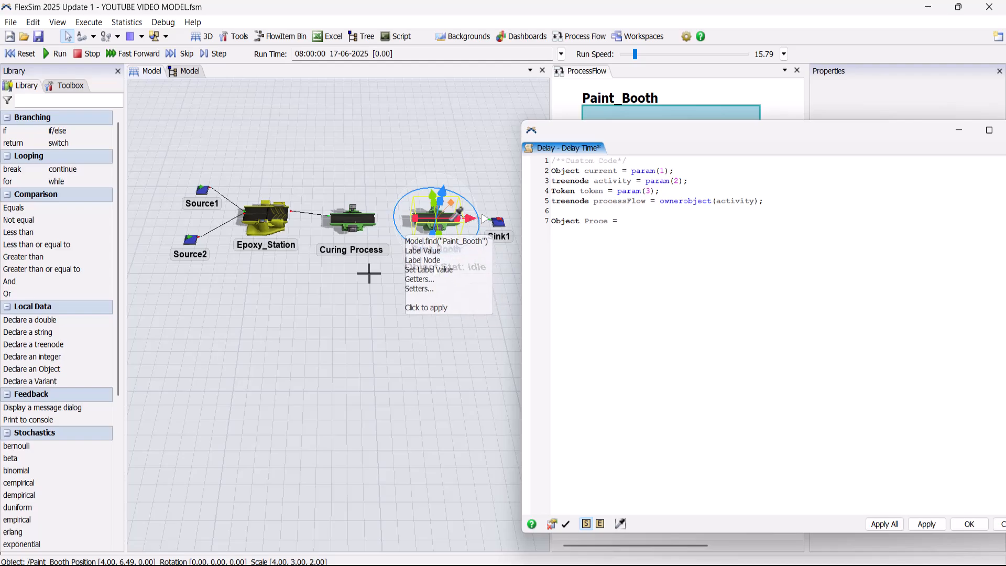
pyautogui.click(451, 223)
pyautogui.click(529, 230)
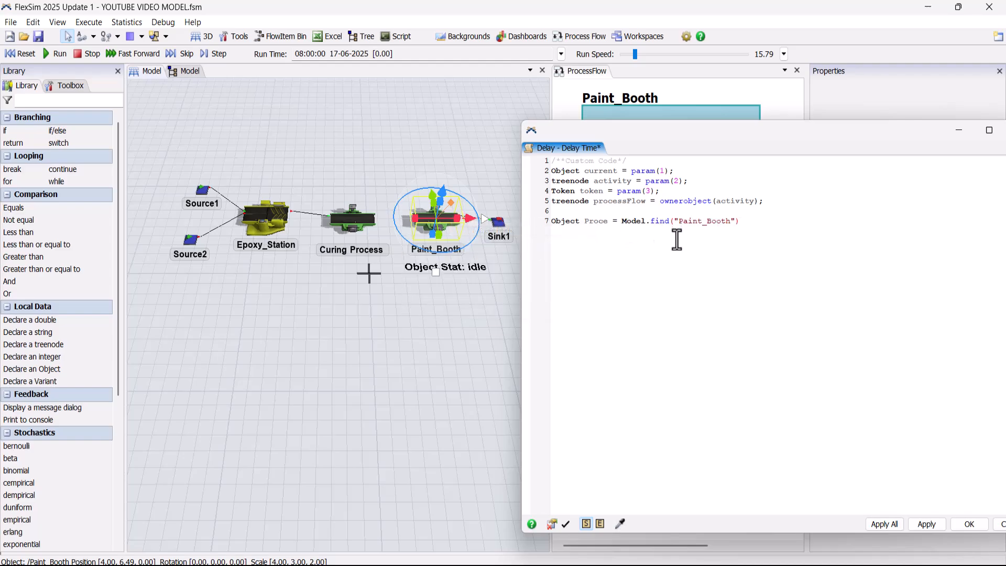
pyautogui.write(';')
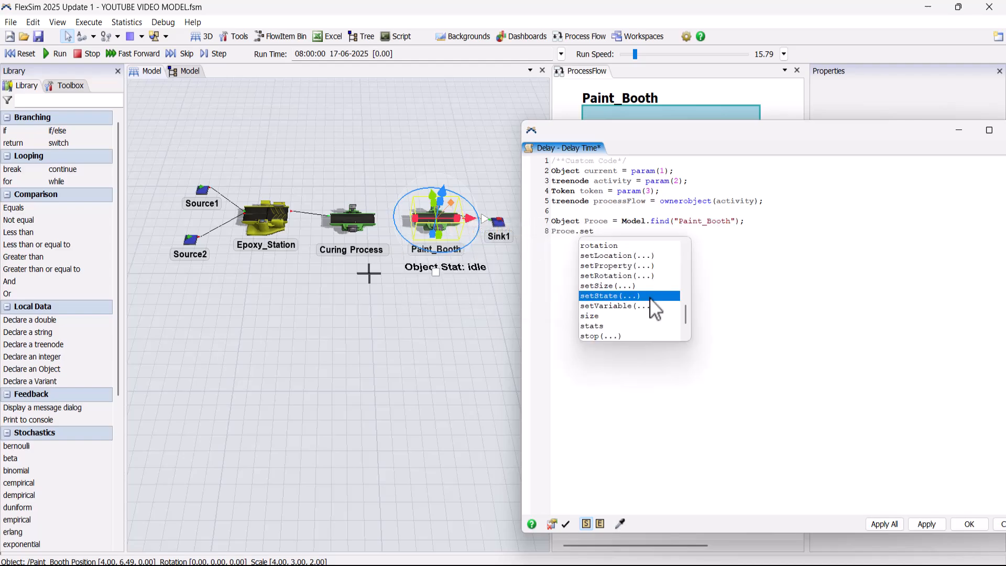
# Call setState on Proce with STATE_CLEANING in the delay time code and add a return statement
pyautogui.doubleClick(649, 298)
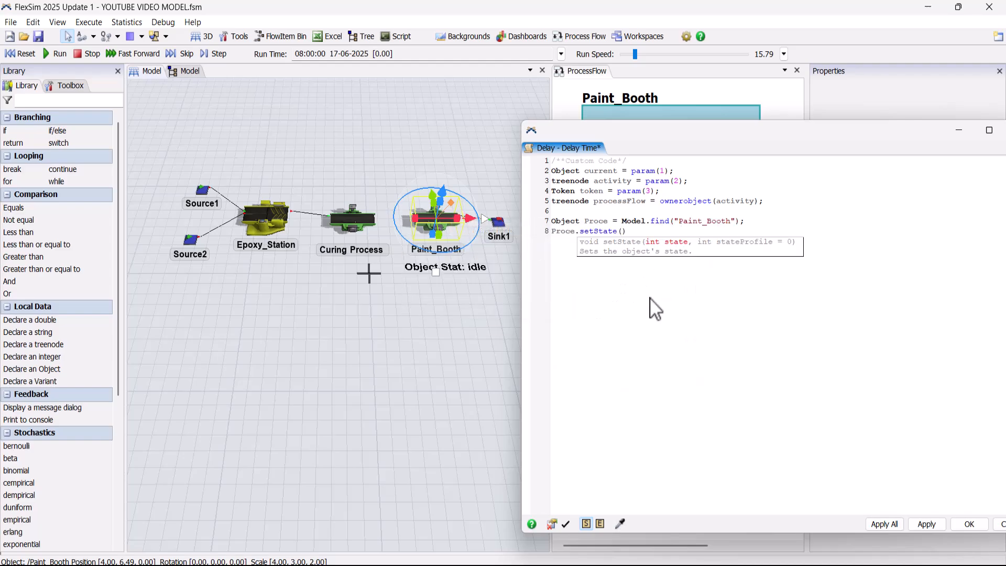
pyautogui.write('STATE_cLEAN')
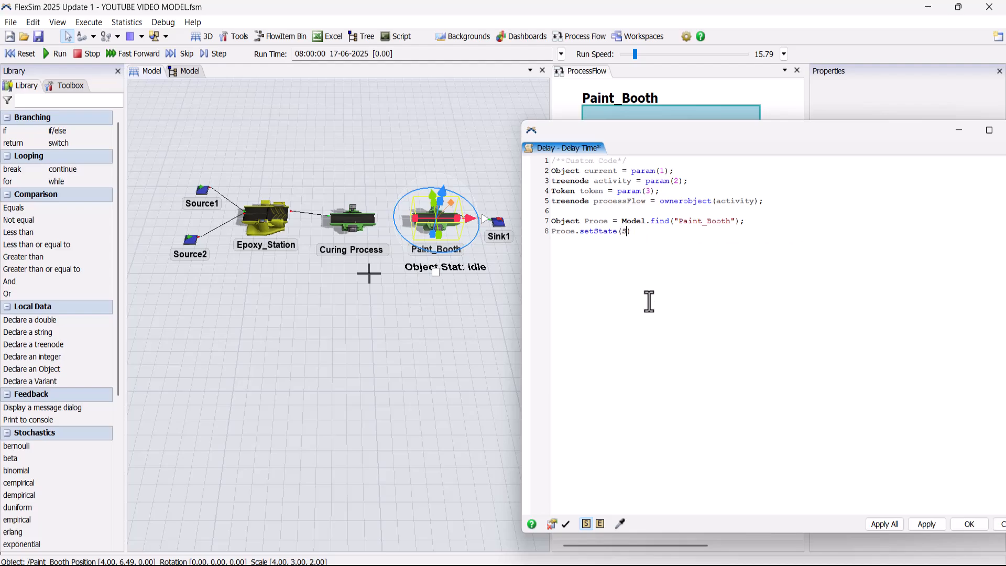
pyautogui.doubleClick(679, 246)
pyautogui.write('turn')
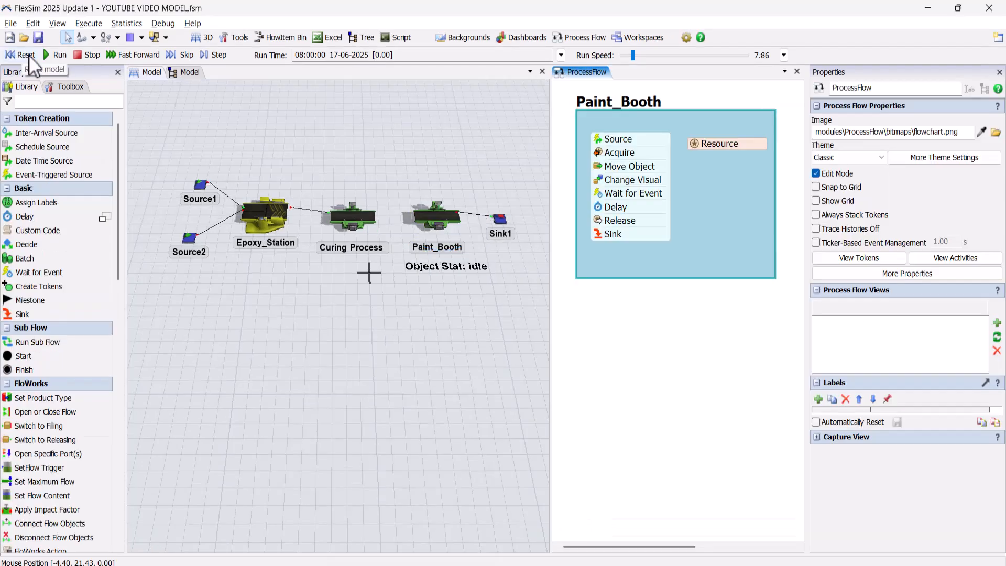
# Run the model and inspect the boxes at Paint_Booth and Curing Process while watching the booth's state text
pyautogui.click(53, 56)
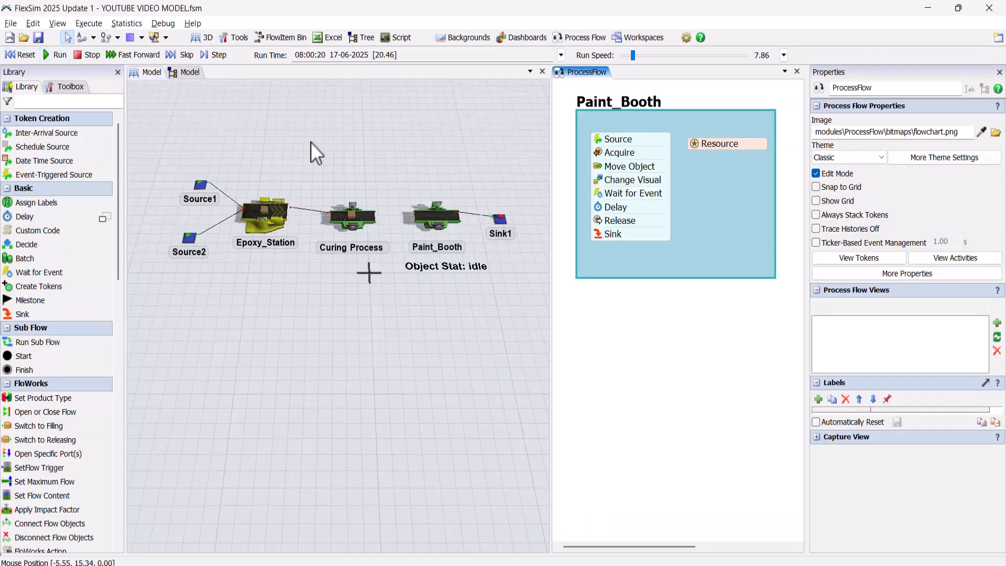
pyautogui.click(436, 212)
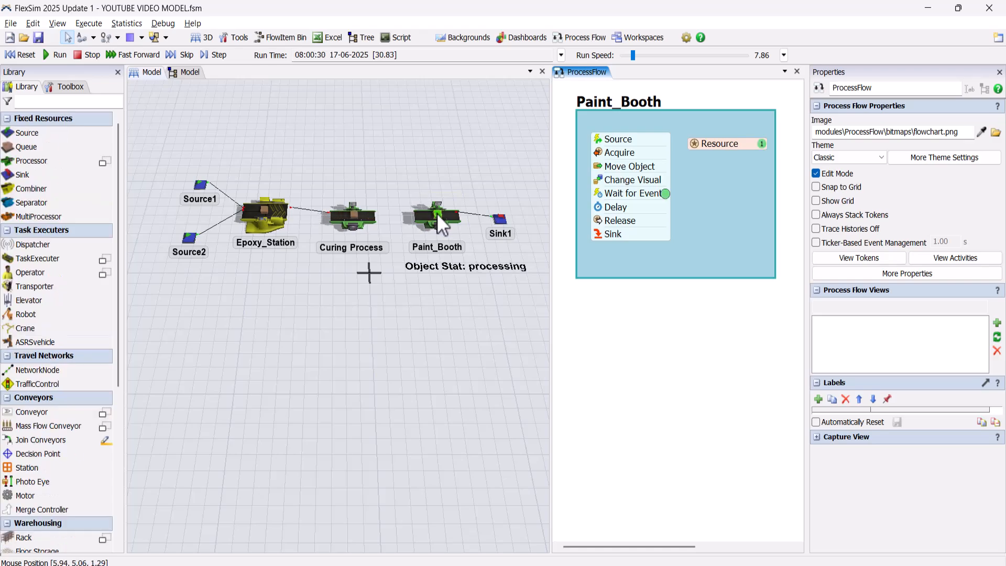
pyautogui.click(435, 213)
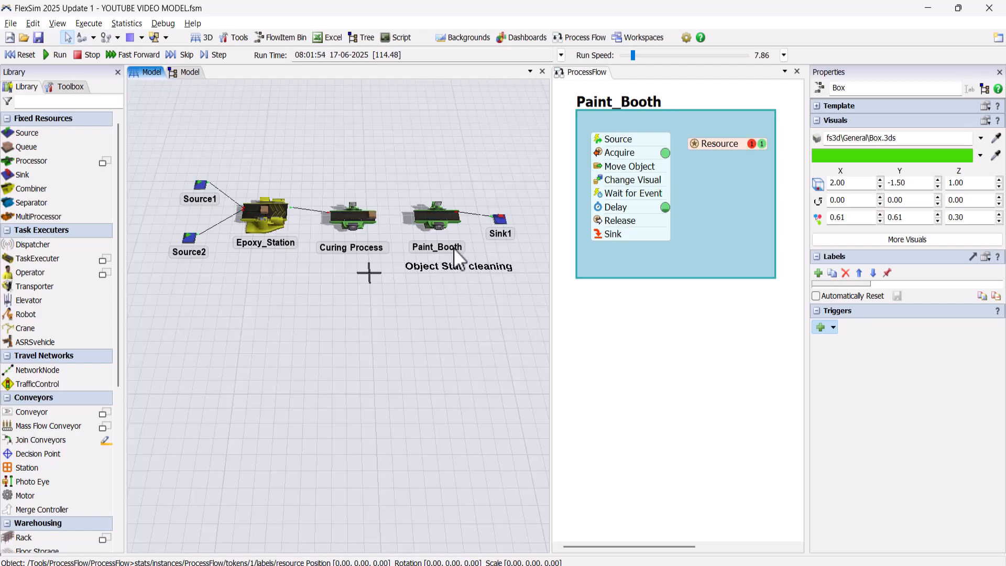
pyautogui.click(373, 215)
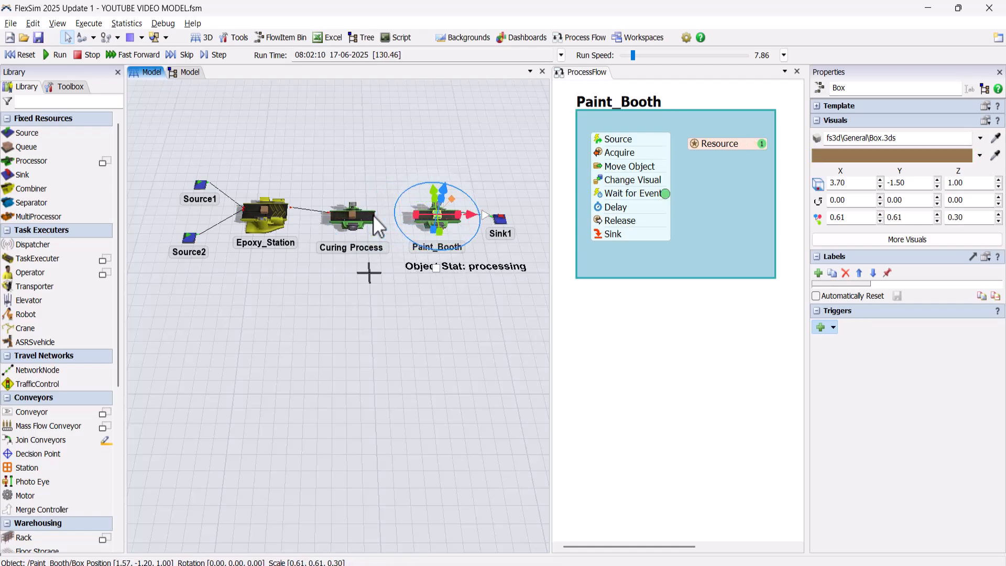
pyautogui.click(373, 214)
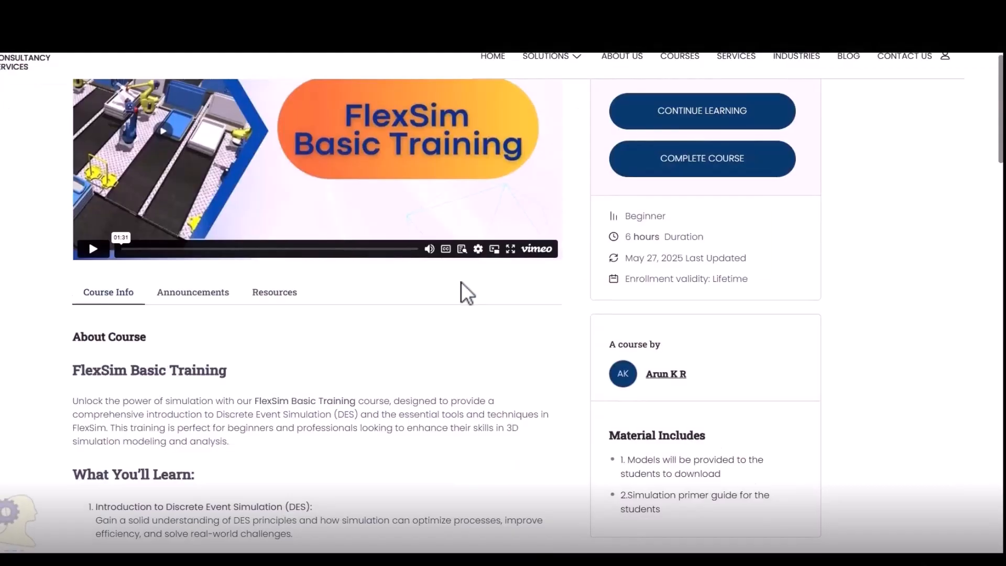
pyautogui.scroll(-4, 491, 297)
pyautogui.scroll(-5, 494, 297)
pyautogui.scroll(-12, 497, 291)
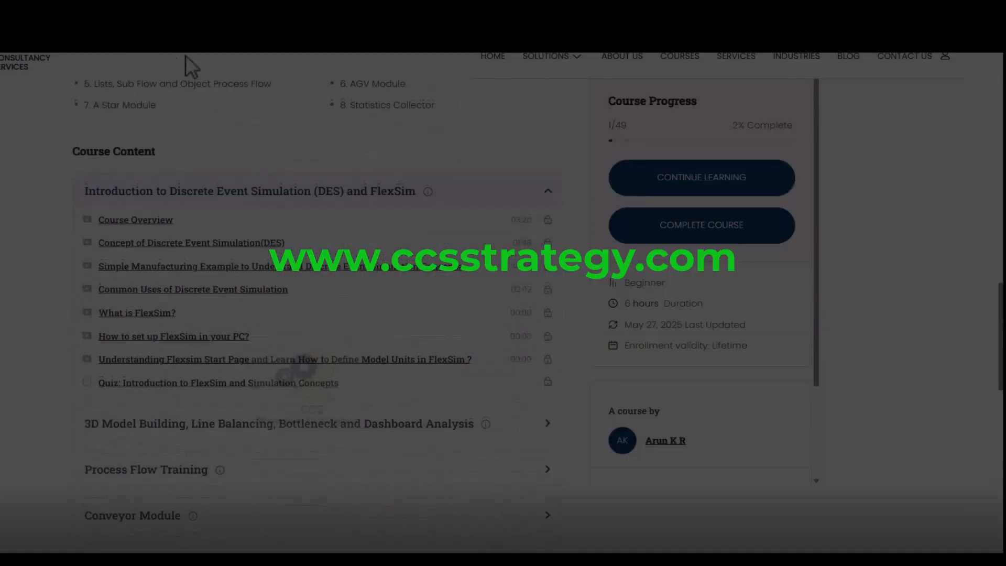
pyautogui.scroll(-3, 259, 96)
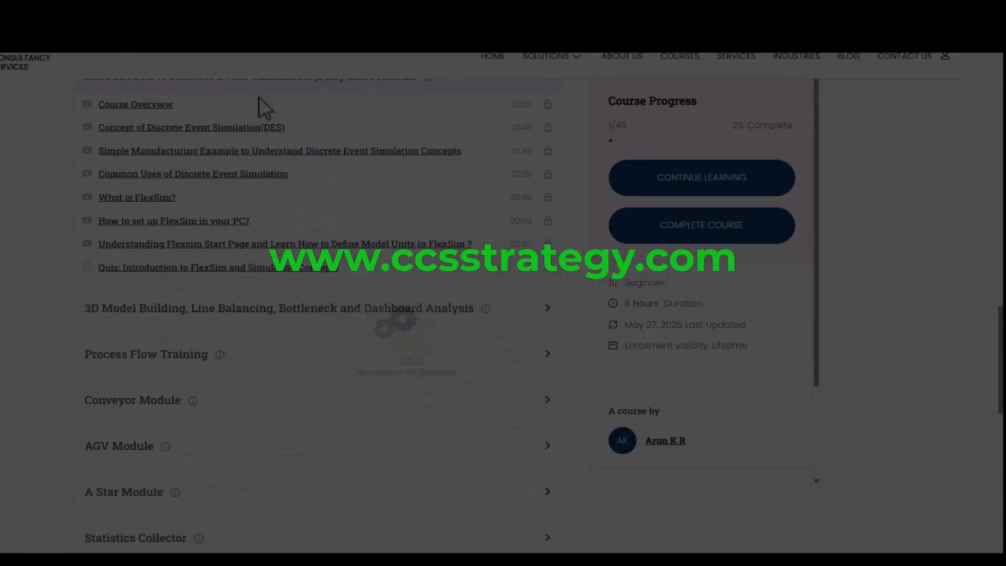
pyautogui.scroll(-1, 259, 97)
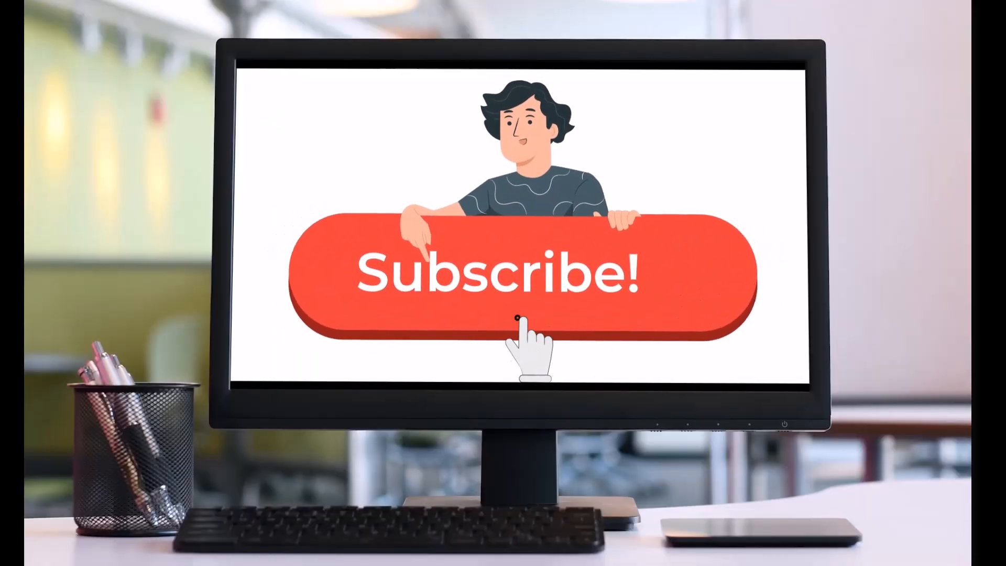